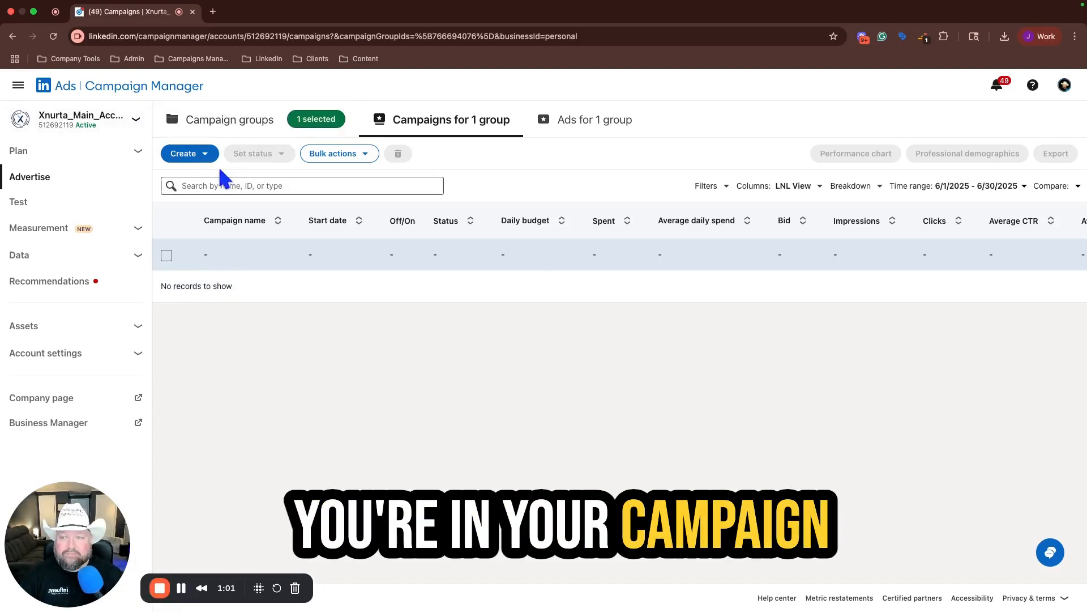
Step: Create a new campaign in the selected group with the Website visits objective and the Classic campaign type
{"action": "left_click", "coordinate": [206, 155]}
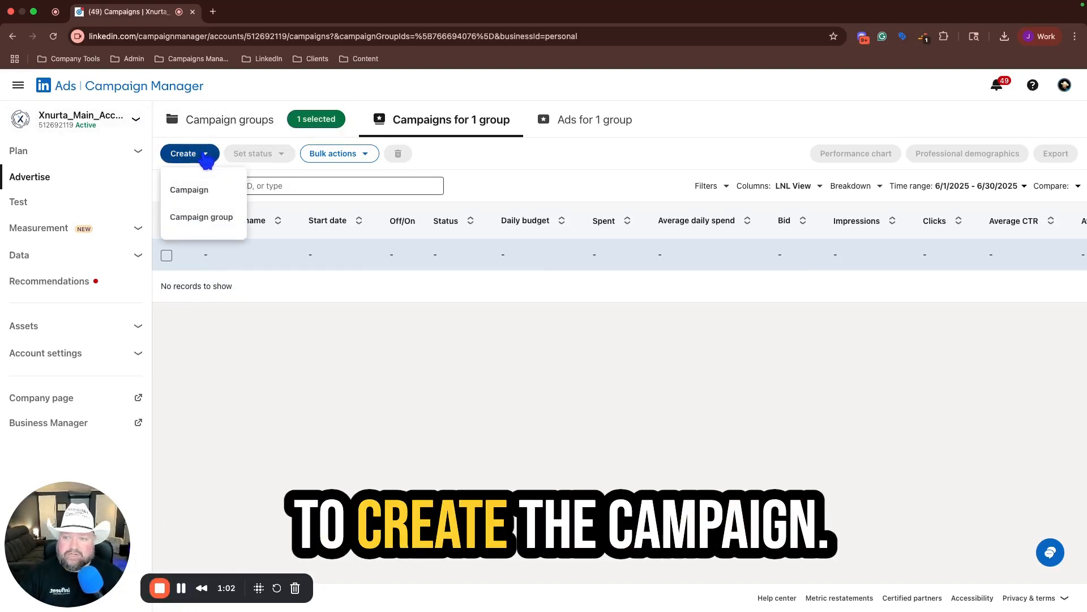
{"action": "left_click", "coordinate": [198, 191]}
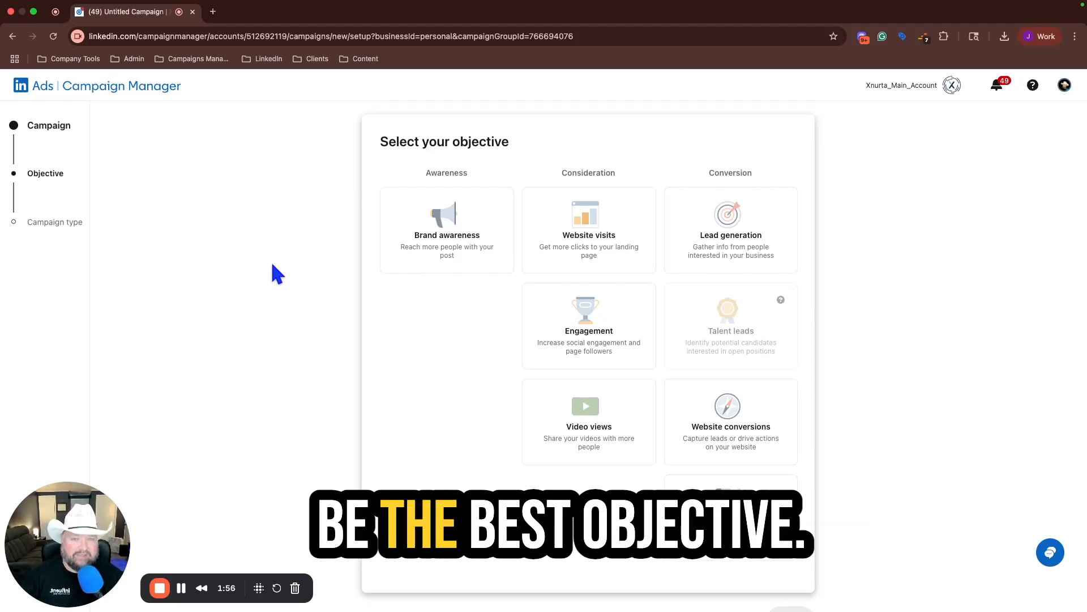
{"action": "left_click", "coordinate": [541, 221]}
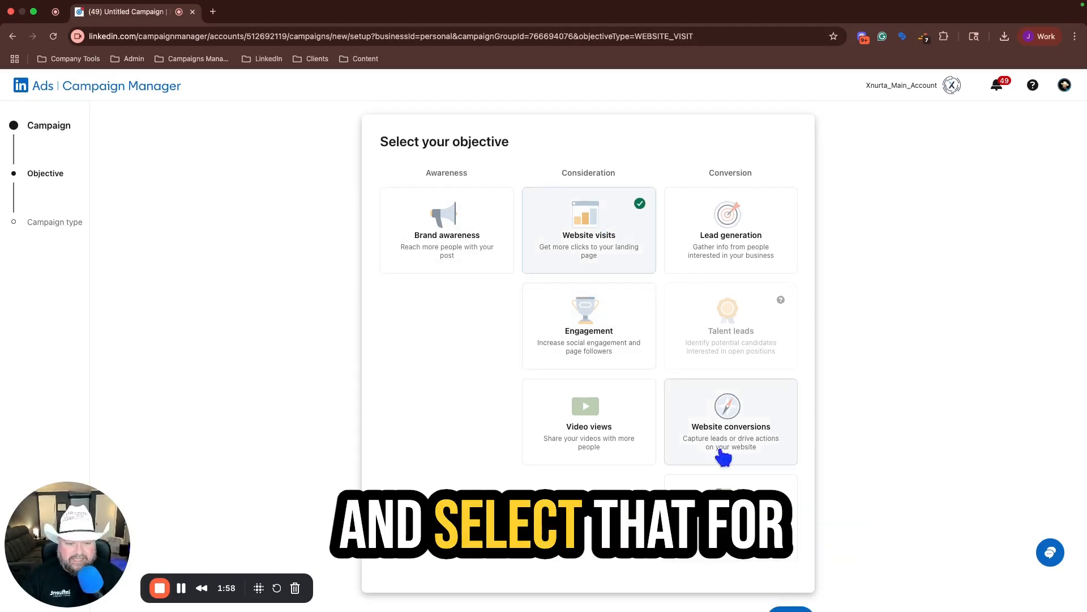
{"action": "scroll", "coordinate": [721, 437], "scroll_direction": "down", "scroll_amount": 5}
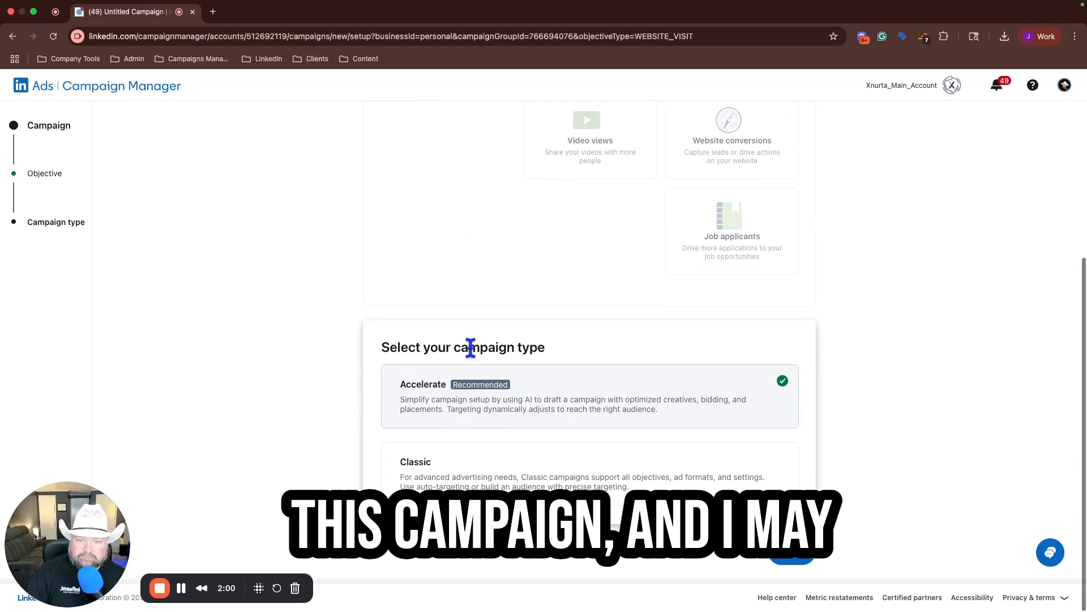
{"action": "left_click", "coordinate": [487, 472]}
{"action": "left_click", "coordinate": [792, 558]}
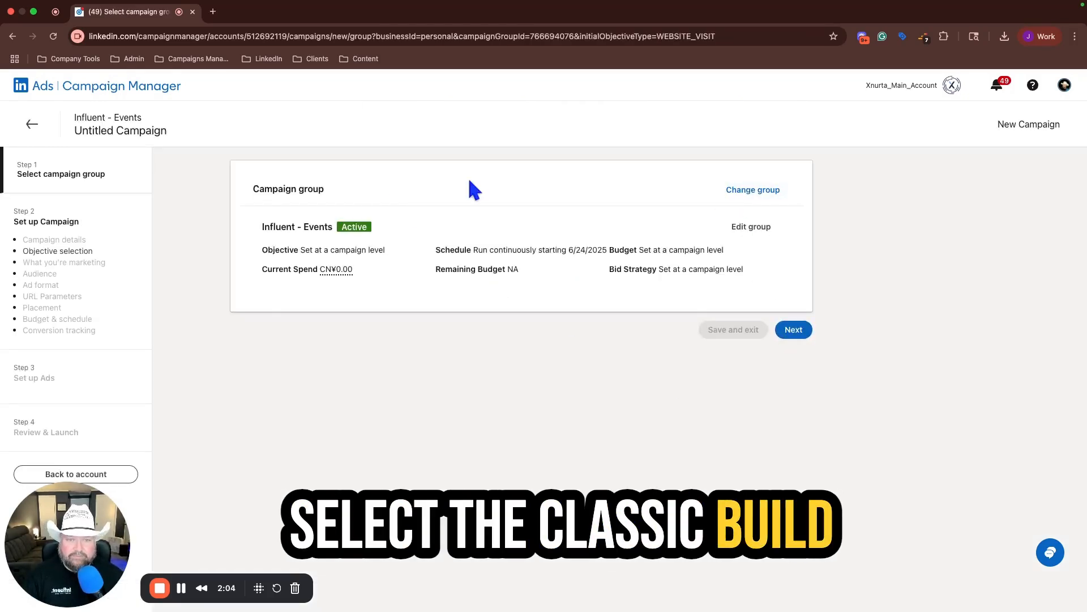
Step: Name the campaign "TOFU | WV | Event | AS | LD"
{"action": "triple_click", "coordinate": [369, 207]}
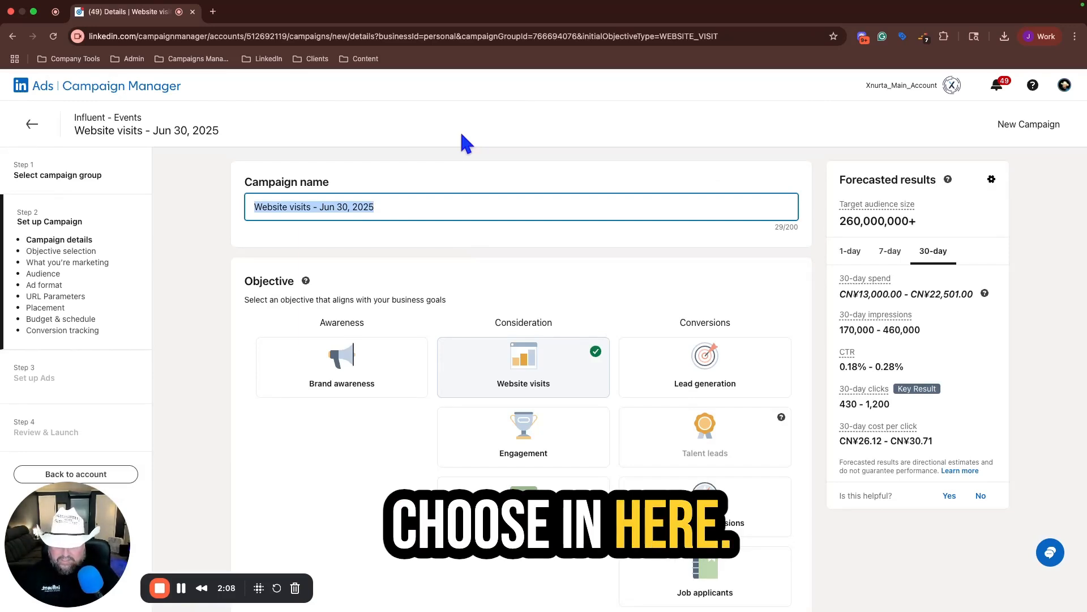
{"action": "type", "text": "TOFU"}
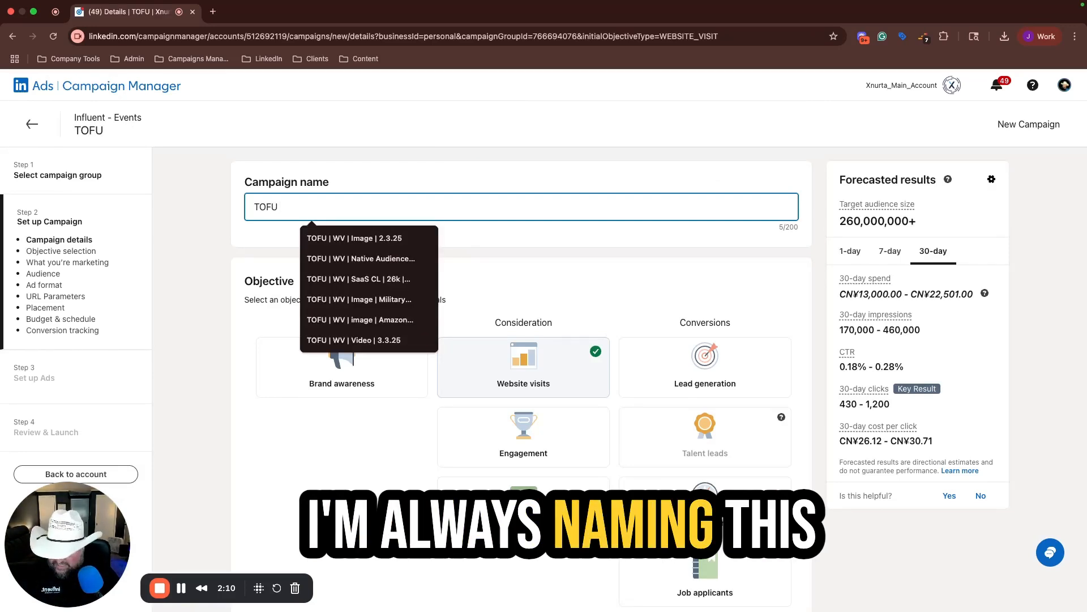
{"action": "type", "text": " | WV "}
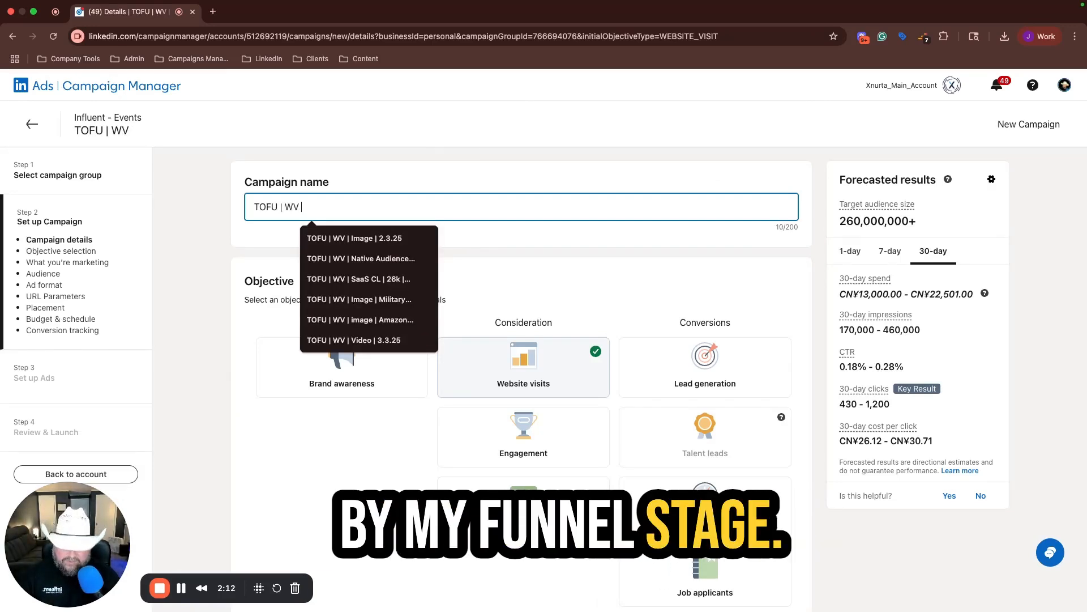
{"action": "type", "text": "| Image"}
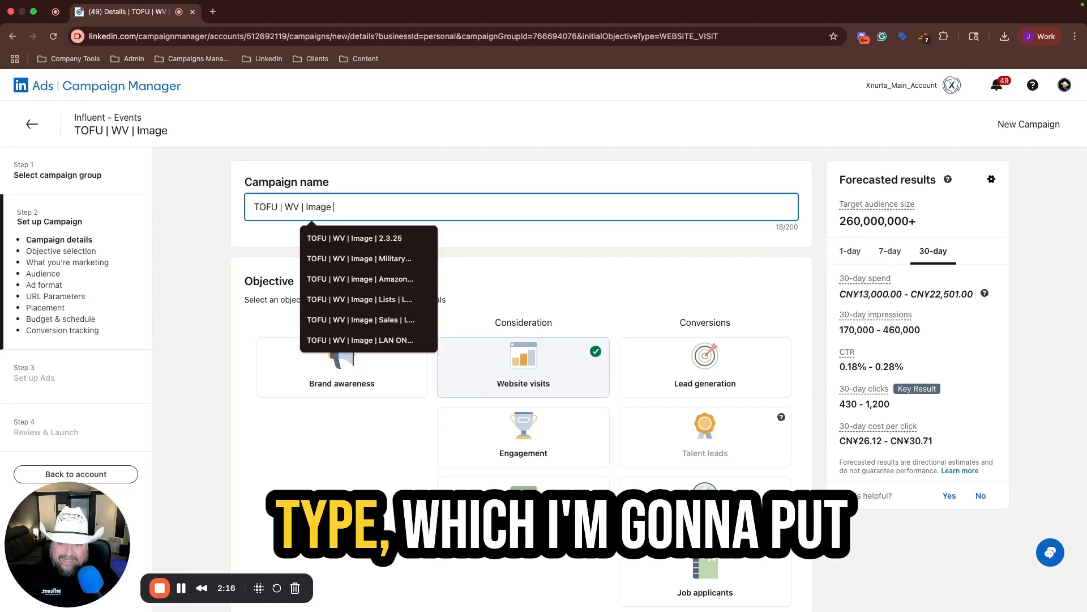
{"action": "key", "text": "BackSpace"}
{"action": "key", "text": "BackSpace"}
{"action": "key", "text": "BackSpace"}
{"action": "key", "text": "BackSpace"}
{"action": "key", "text": "BackSpace"}
{"action": "key", "text": "BackSpace"}
{"action": "type", "text": "Eve"}
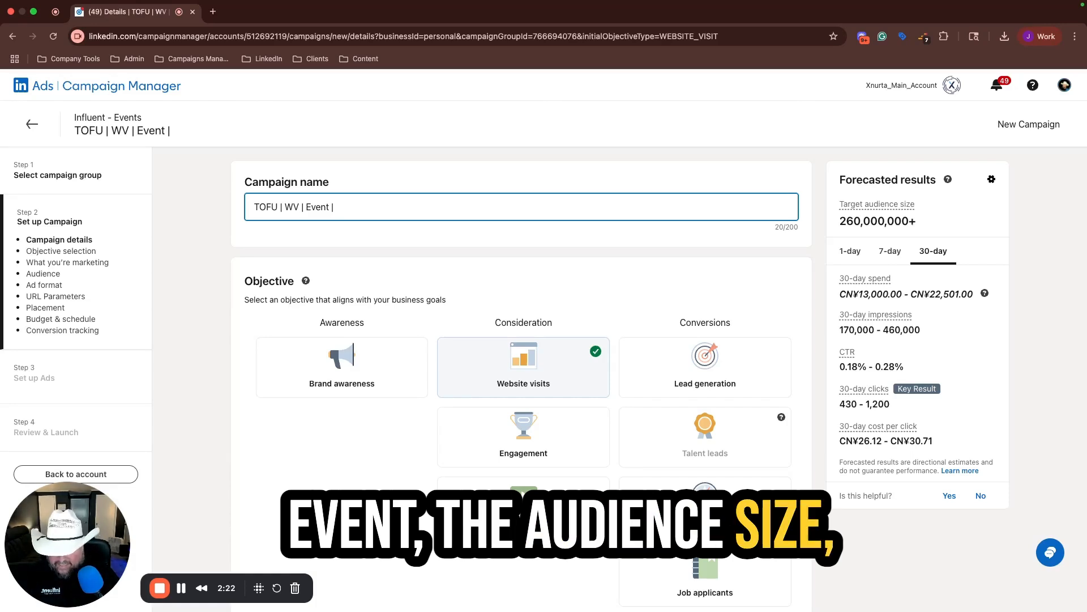
{"action": "type", "text": "nt | AS "}
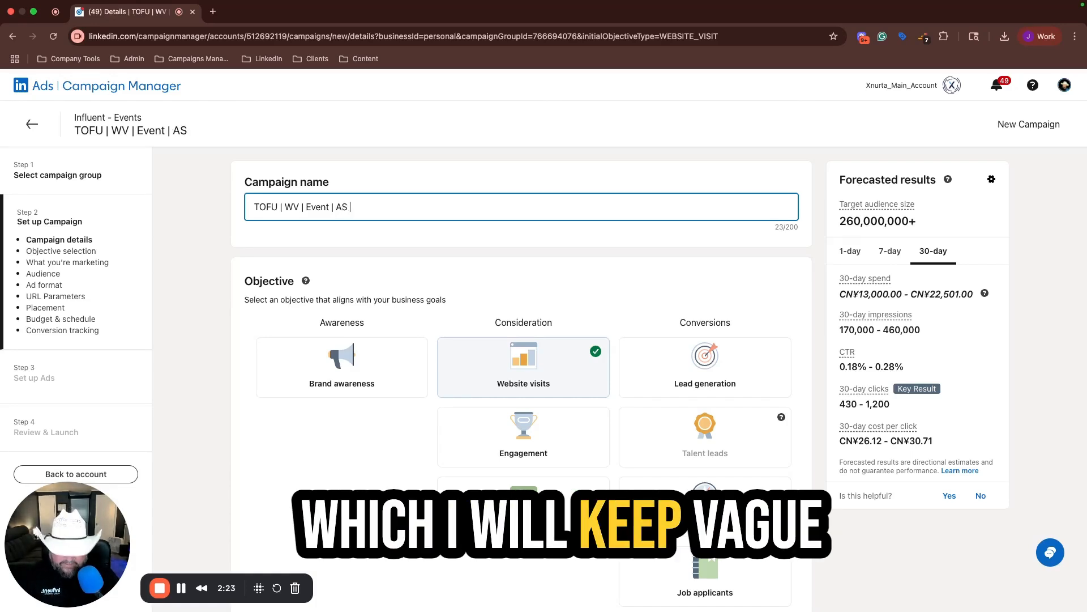
{"action": "type", "text": "| LD"}
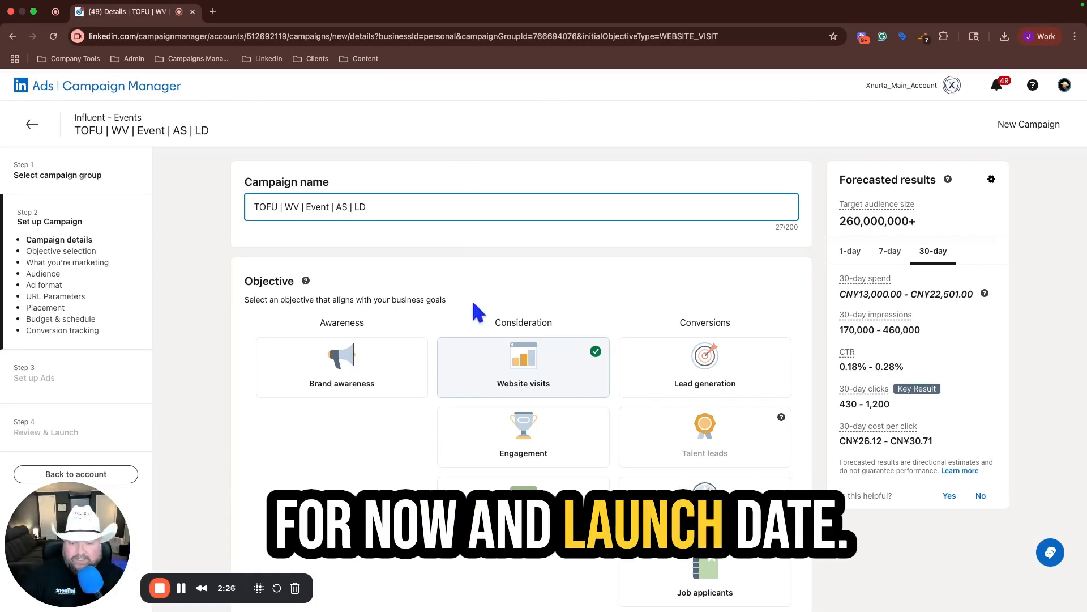
Step: Load the saved audience "Xnurta - Lists" and accept replacing the current targeting selections
{"action": "scroll", "coordinate": [473, 310], "scroll_direction": "down", "scroll_amount": 6}
{"action": "scroll", "coordinate": [475, 303], "scroll_direction": "down", "scroll_amount": 5}
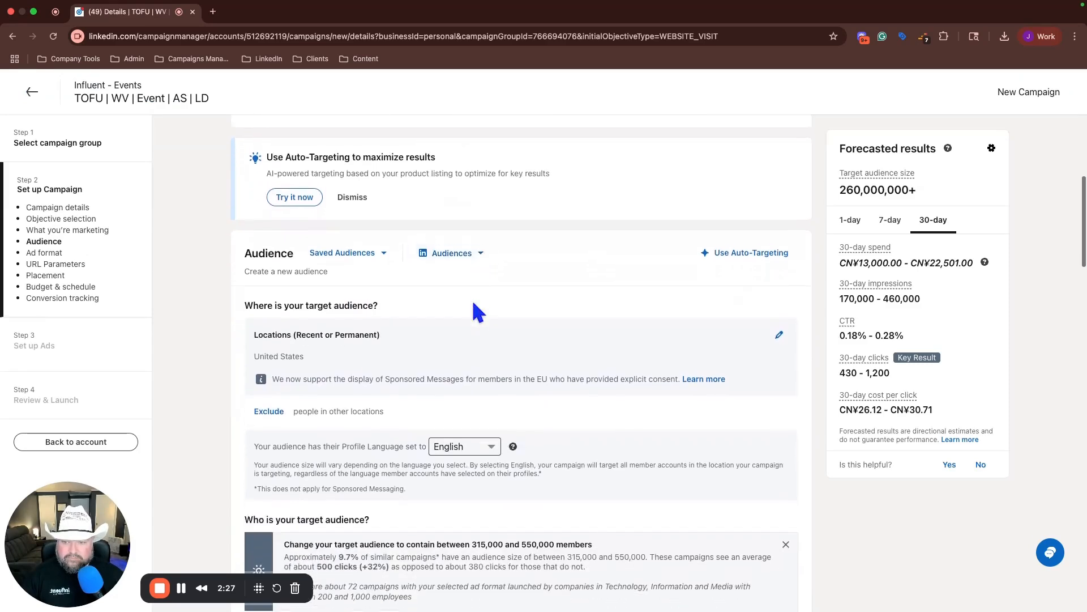
{"action": "left_click", "coordinate": [385, 240]}
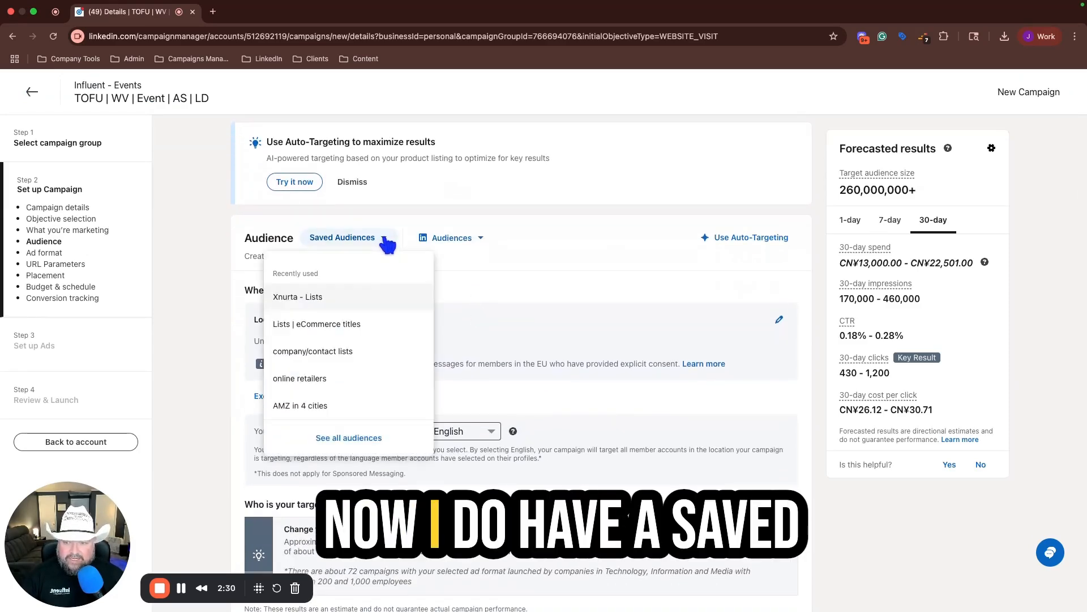
{"action": "left_click", "coordinate": [316, 305]}
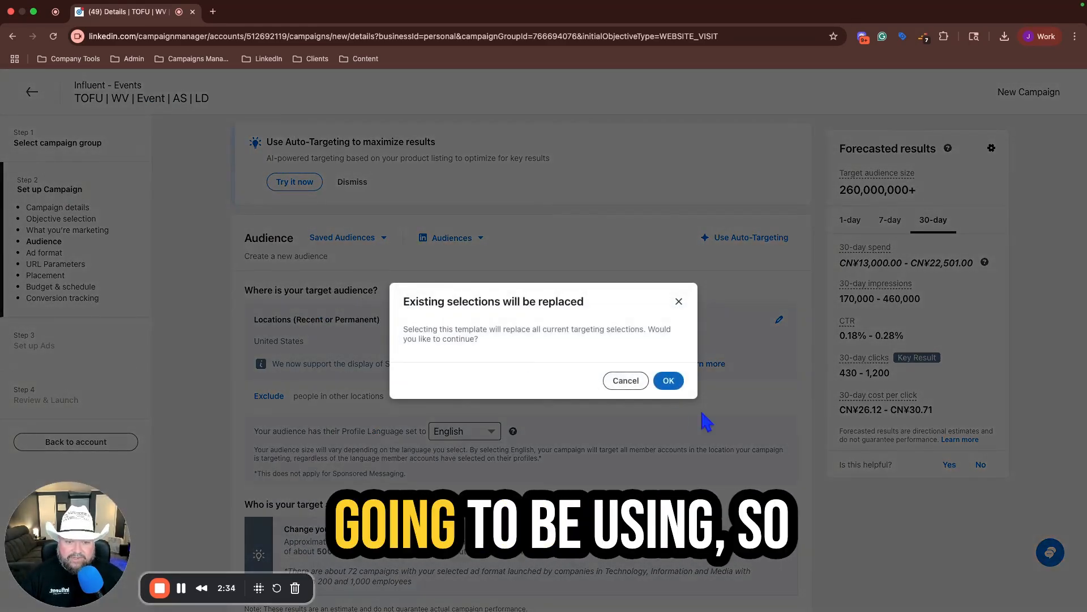
{"action": "left_click", "coordinate": [669, 380]}
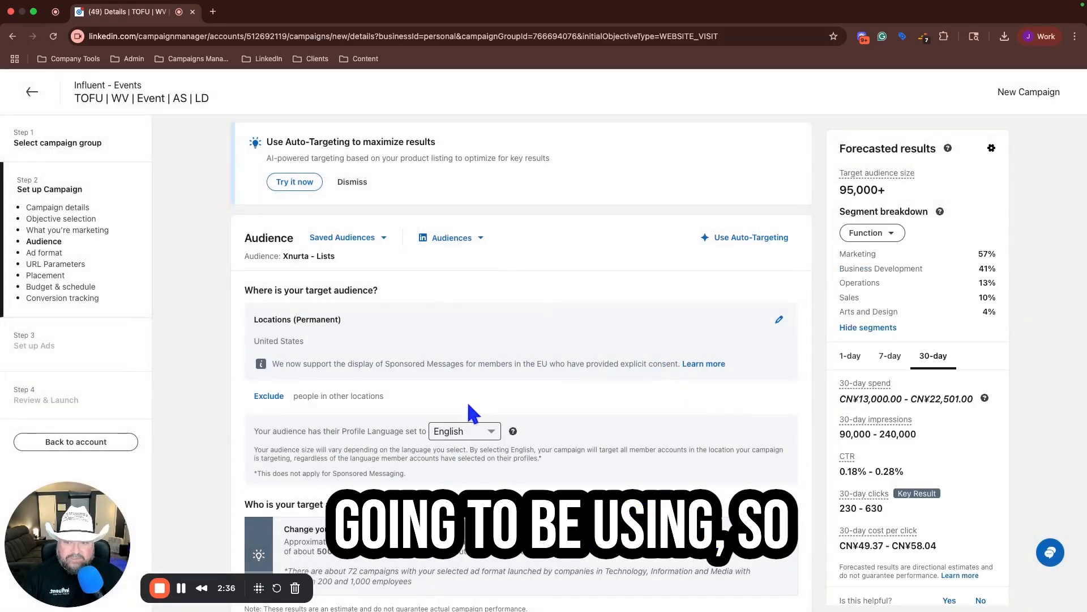
Step: Copy the full URL parameters "account_id={{ACCOUNT_ID}}&utm_source=LinkedIn&utm_medium=Ads" into the campaign tracking parameters
{"action": "scroll", "coordinate": [468, 404], "scroll_direction": "down", "scroll_amount": 7}
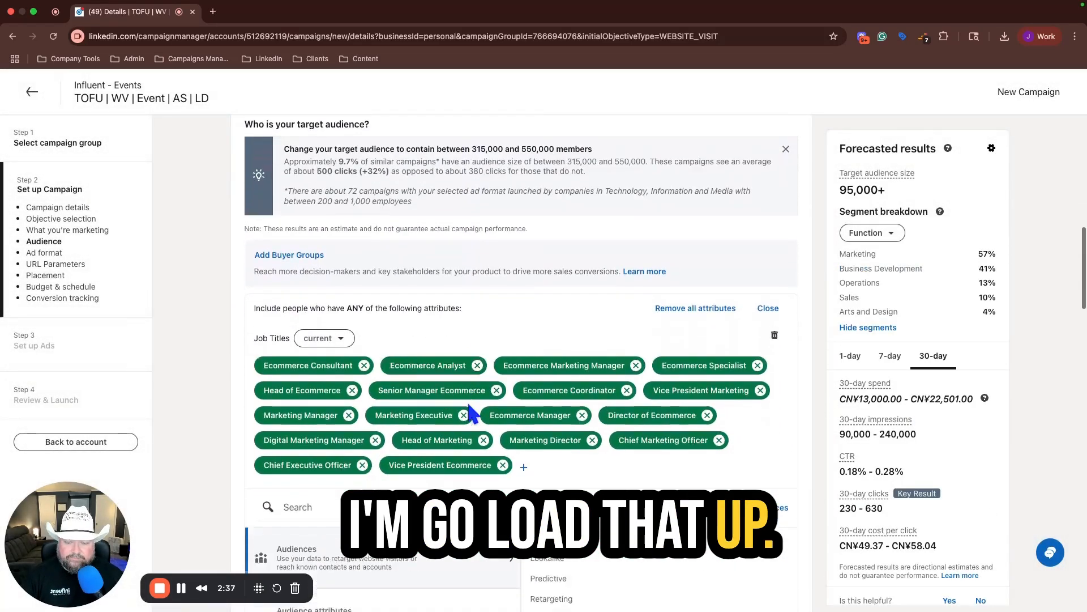
{"action": "scroll", "coordinate": [468, 403], "scroll_direction": "down", "scroll_amount": 3}
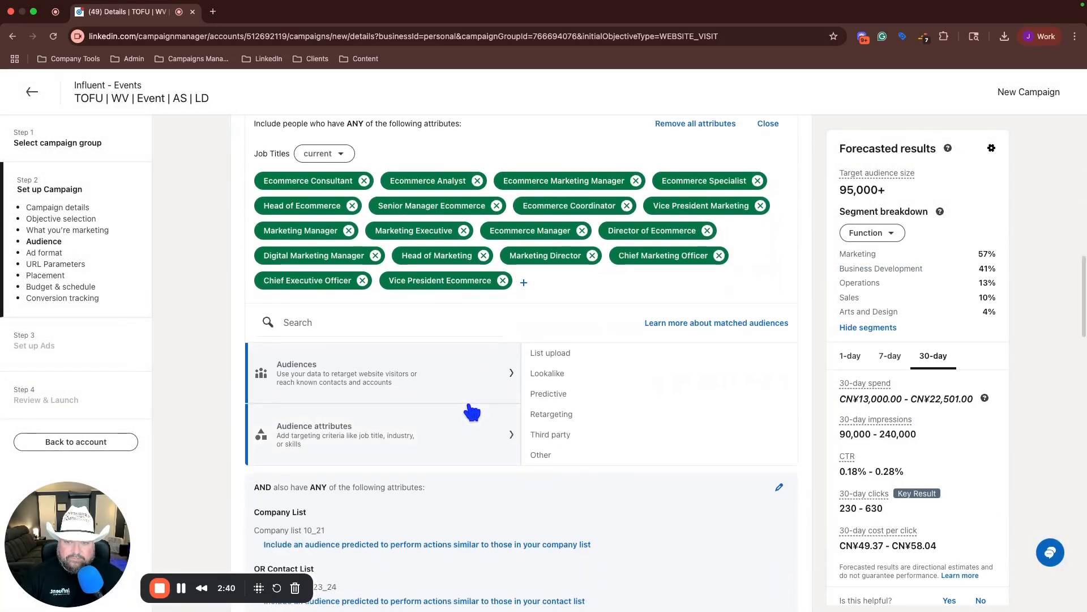
{"action": "scroll", "coordinate": [472, 412], "scroll_direction": "down", "scroll_amount": 2}
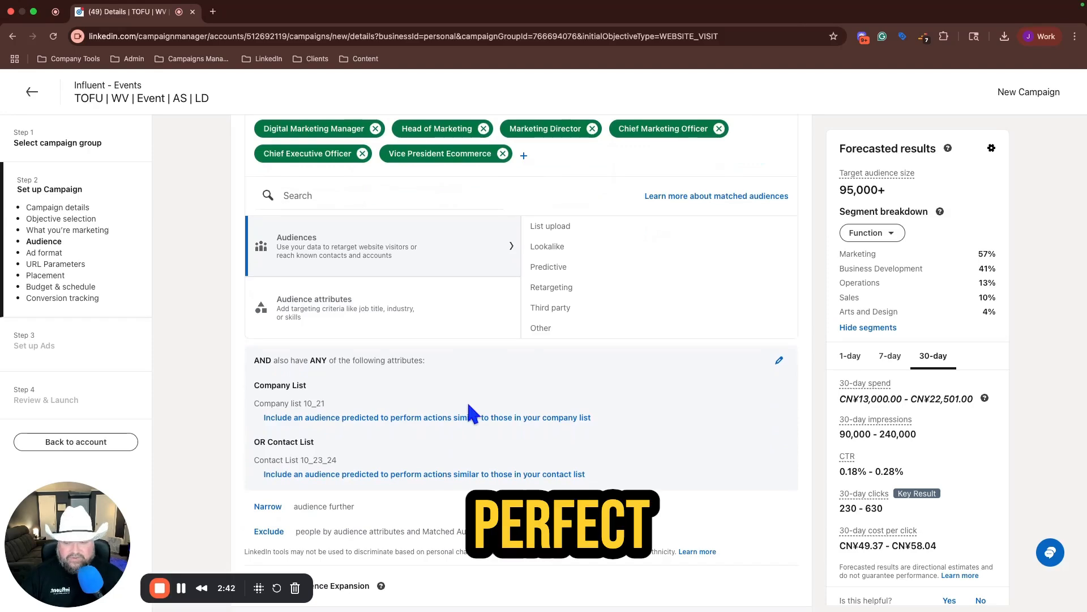
{"action": "scroll", "coordinate": [469, 405], "scroll_direction": "down", "scroll_amount": 3}
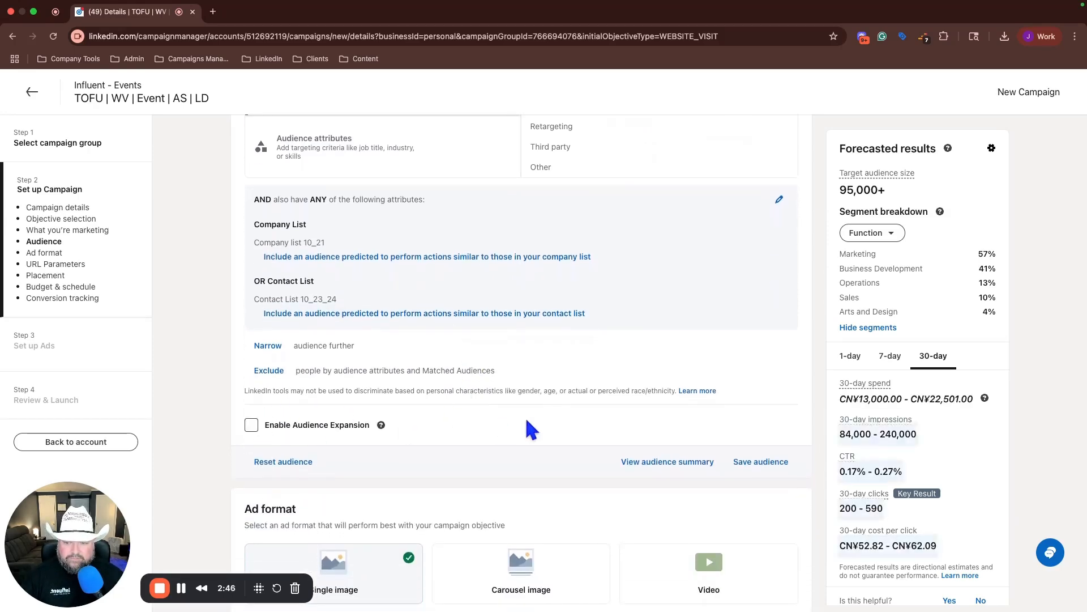
{"action": "scroll", "coordinate": [547, 473], "scroll_direction": "down", "scroll_amount": 2}
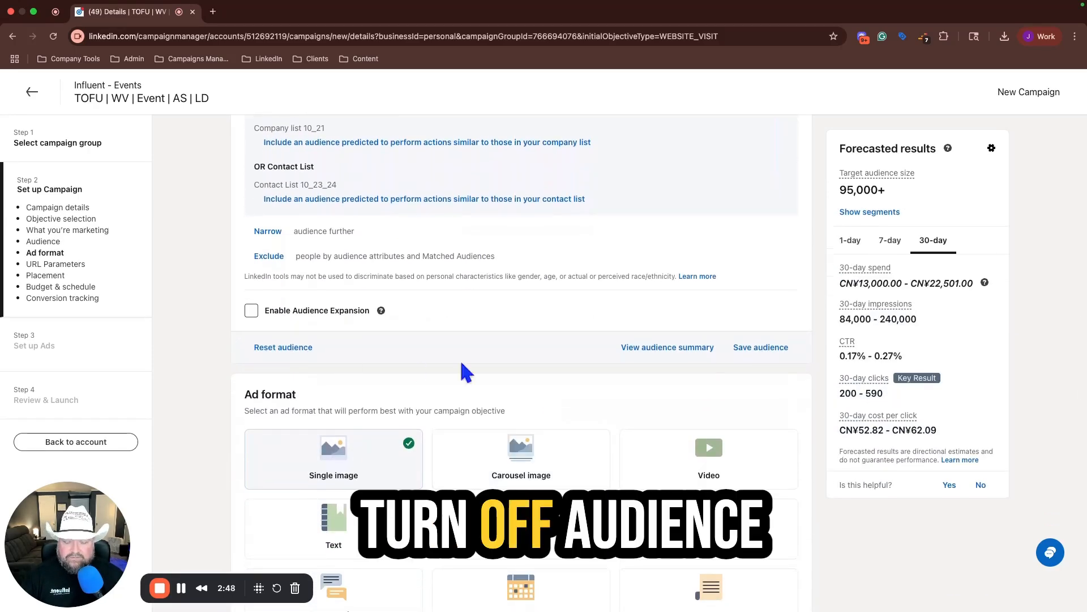
{"action": "scroll", "coordinate": [462, 371], "scroll_direction": "down", "scroll_amount": 6}
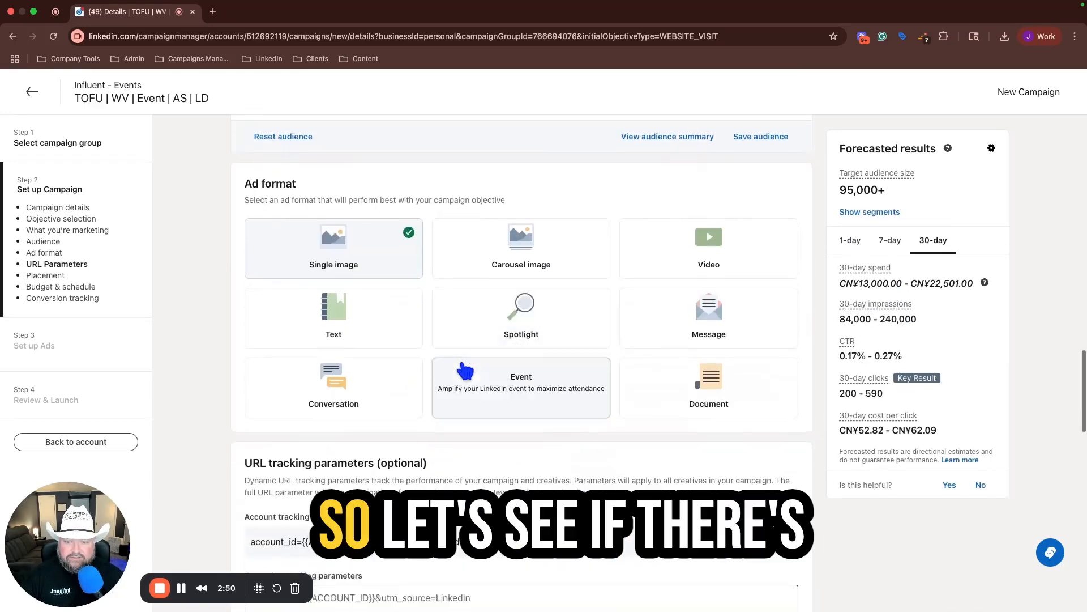
{"action": "scroll", "coordinate": [463, 367], "scroll_direction": "down", "scroll_amount": 5}
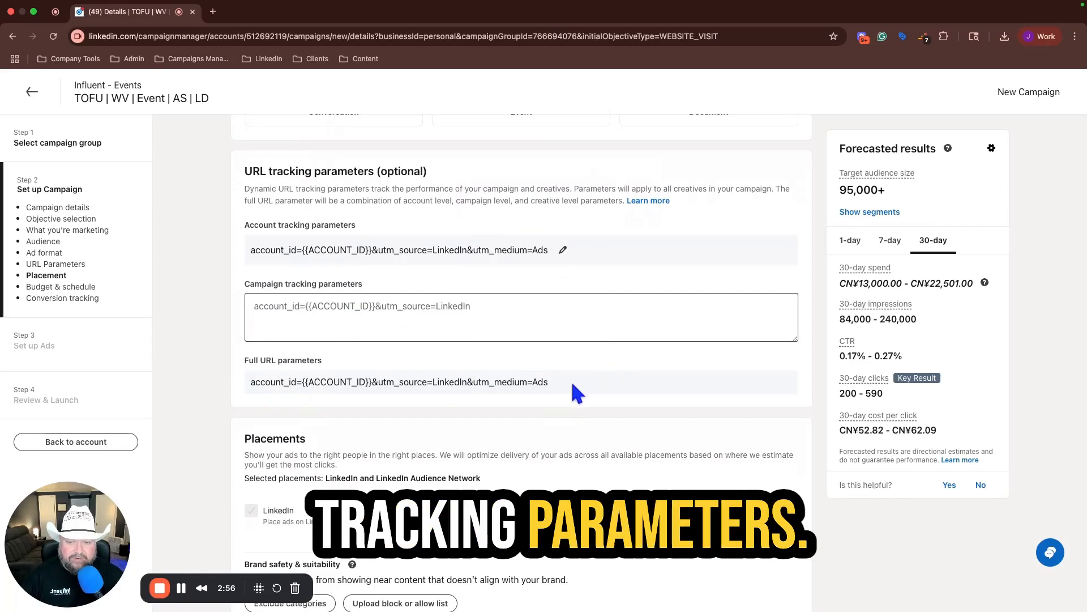
{"action": "left_click_drag", "start_coordinate": [571, 380], "coordinate": [185, 390]}
{"action": "left_click", "coordinate": [244, 389]}
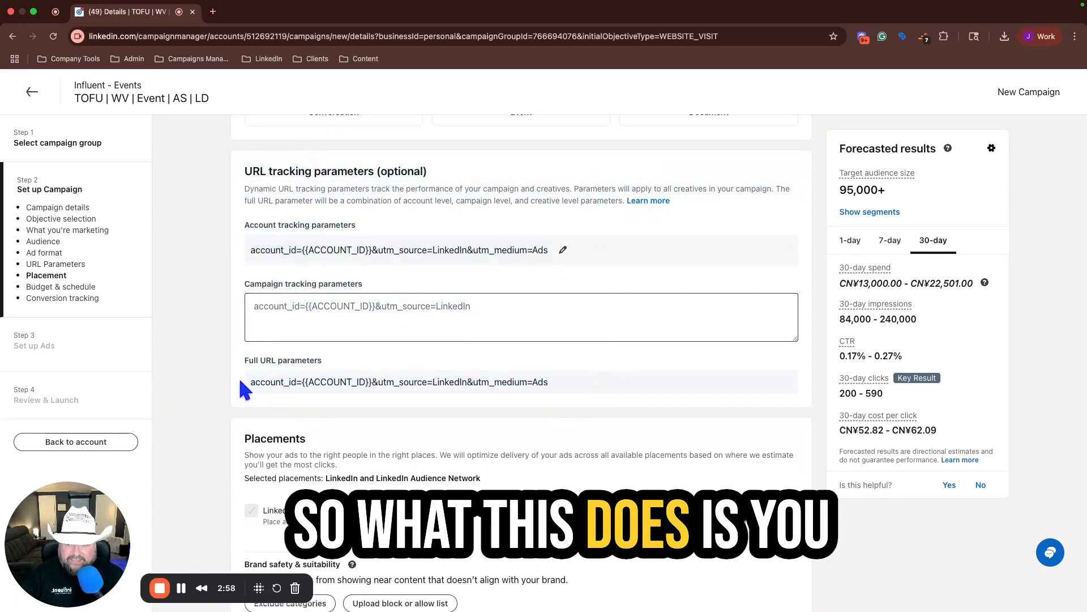
{"action": "left_click_drag", "start_coordinate": [250, 381], "coordinate": [479, 392]}
{"action": "key", "text": "super+c"}
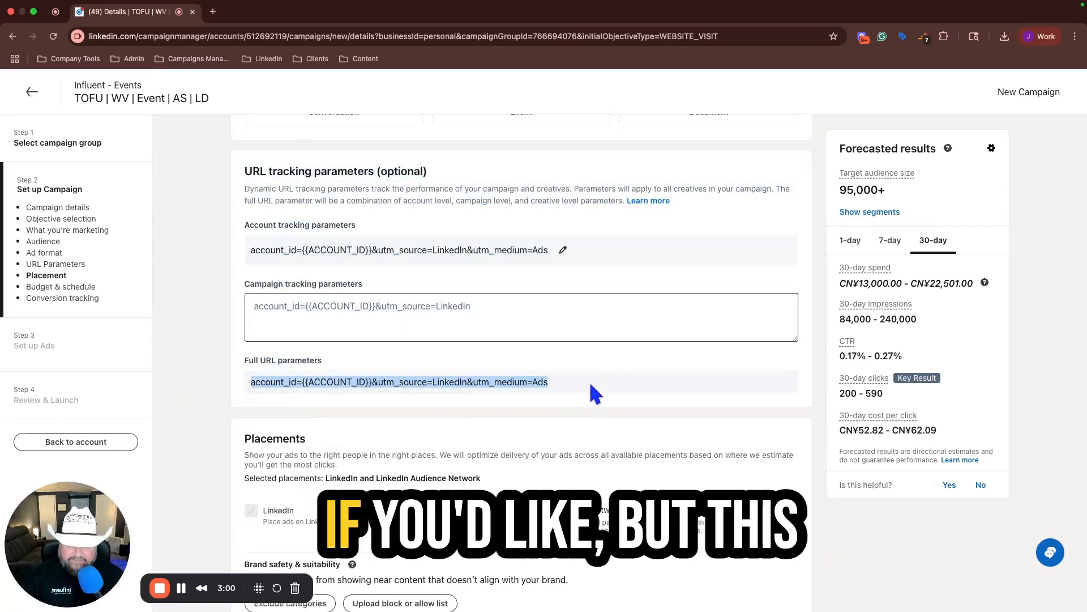
{"action": "left_click", "coordinate": [252, 311]}
{"action": "key", "text": "super+v"}
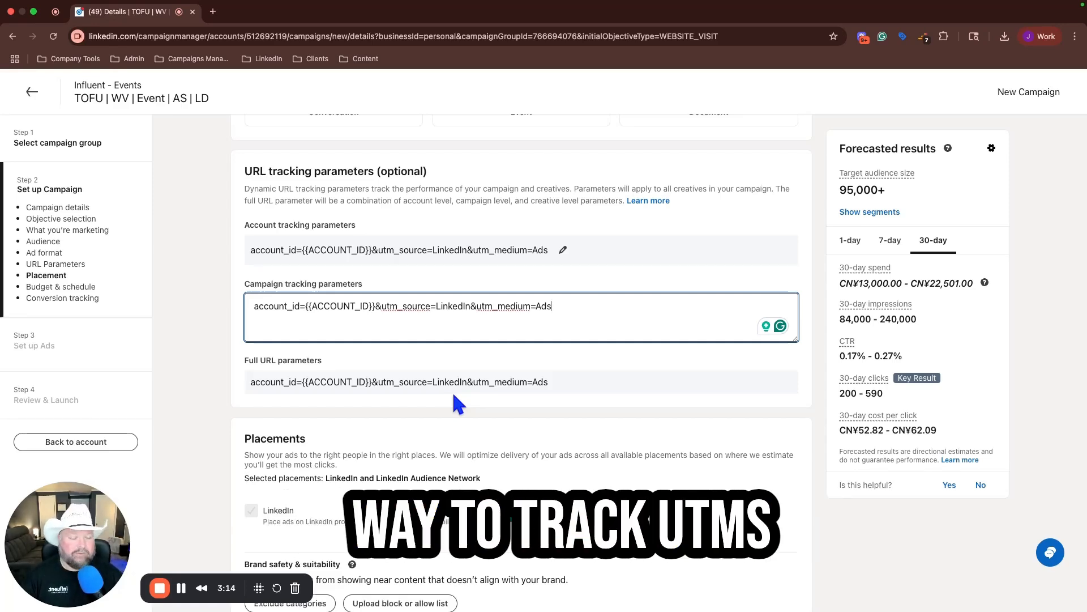
Step: Change the campaign's ad format to Event
{"action": "scroll", "coordinate": [525, 452], "scroll_direction": "down", "scroll_amount": 3}
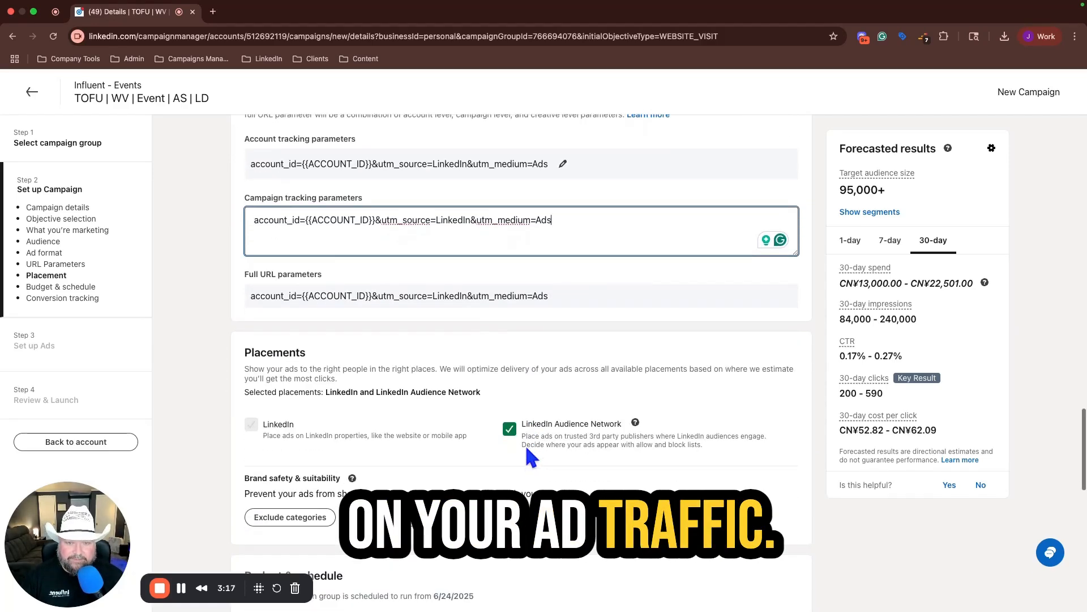
{"action": "scroll", "coordinate": [525, 450], "scroll_direction": "down", "scroll_amount": 5}
{"action": "scroll", "coordinate": [527, 444], "scroll_direction": "up", "scroll_amount": 8}
{"action": "scroll", "coordinate": [651, 294], "scroll_direction": "up", "scroll_amount": 3}
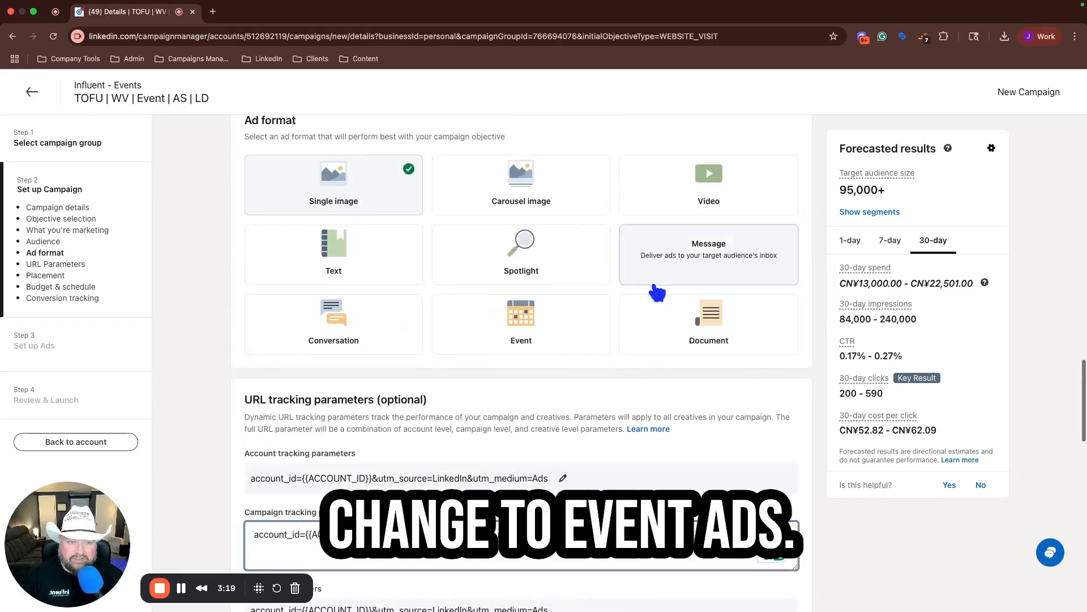
{"action": "left_click", "coordinate": [523, 322]}
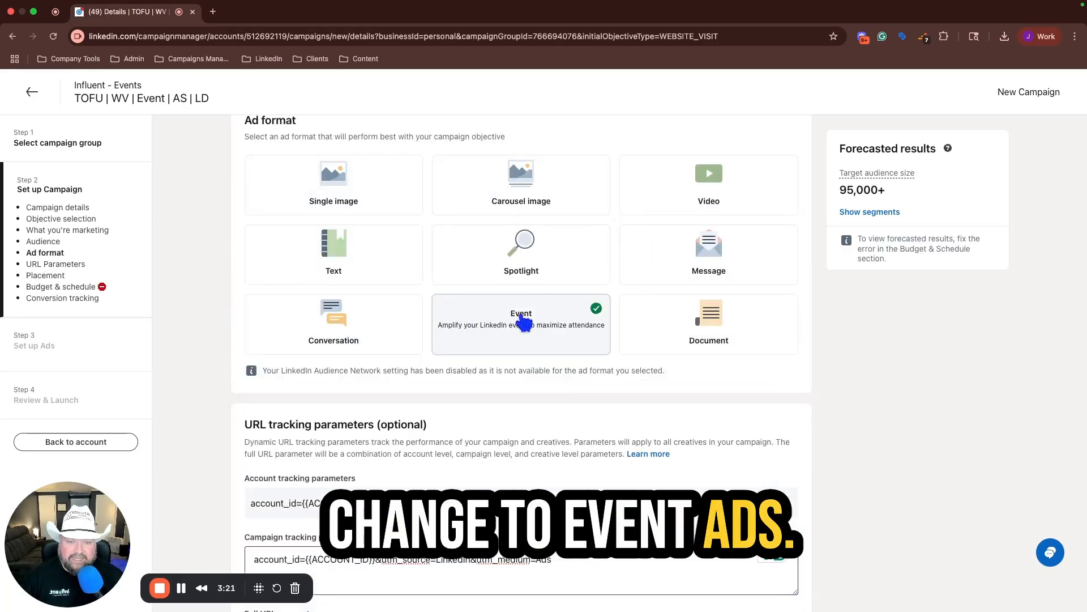
Step: Set the campaign's daily budget to CN¥250
{"action": "scroll", "coordinate": [582, 456], "scroll_direction": "down", "scroll_amount": 6}
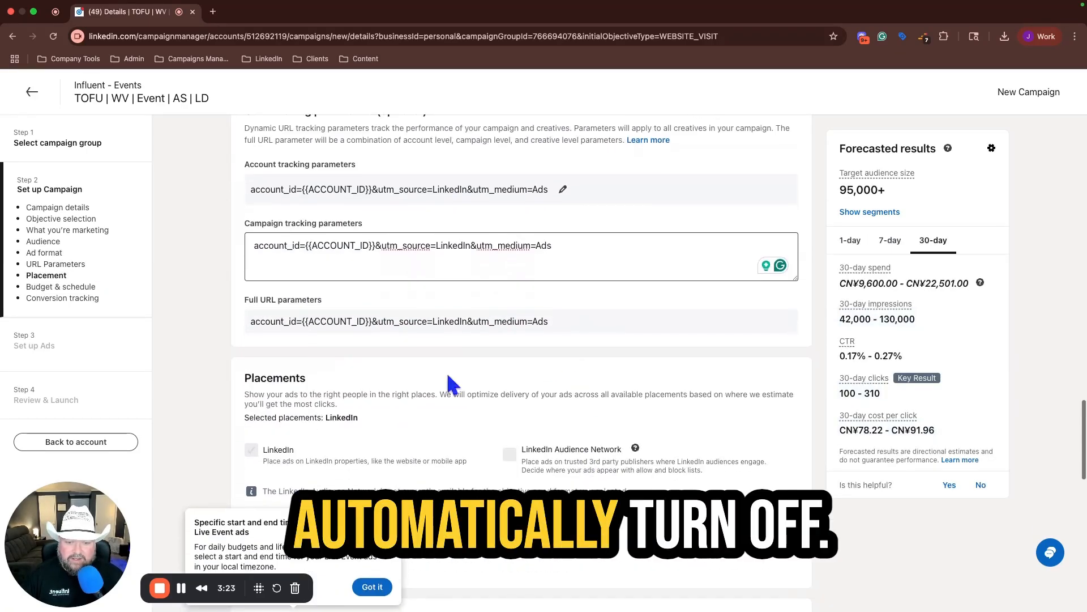
{"action": "scroll", "coordinate": [474, 437], "scroll_direction": "down", "scroll_amount": 5}
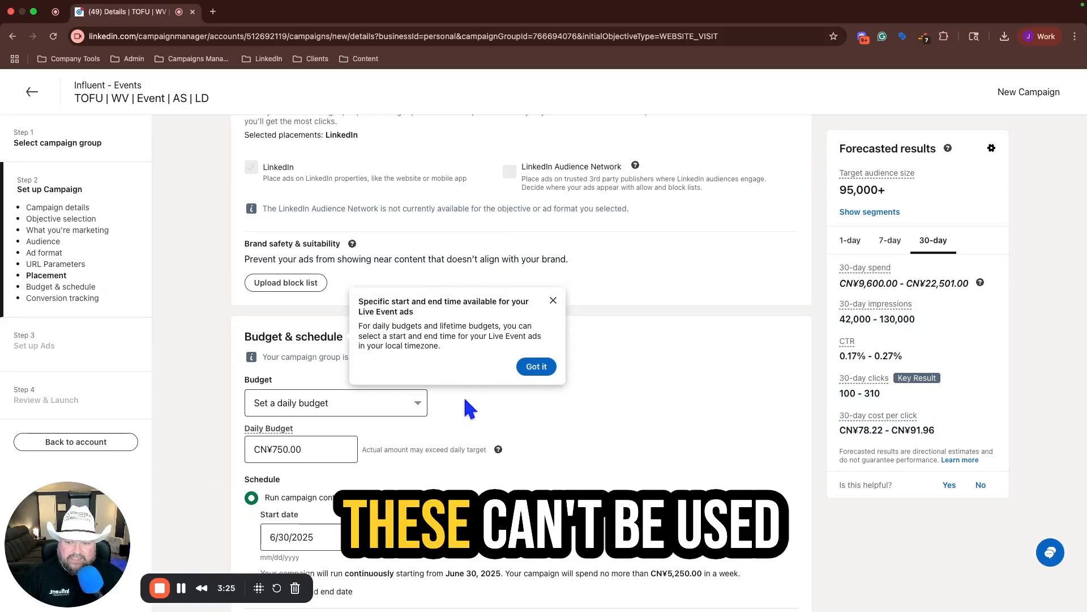
{"action": "left_click", "coordinate": [352, 448]}
{"action": "key", "text": "BackSpace"}
{"action": "key", "text": "BackSpace"}
{"action": "key", "text": "BackSpace"}
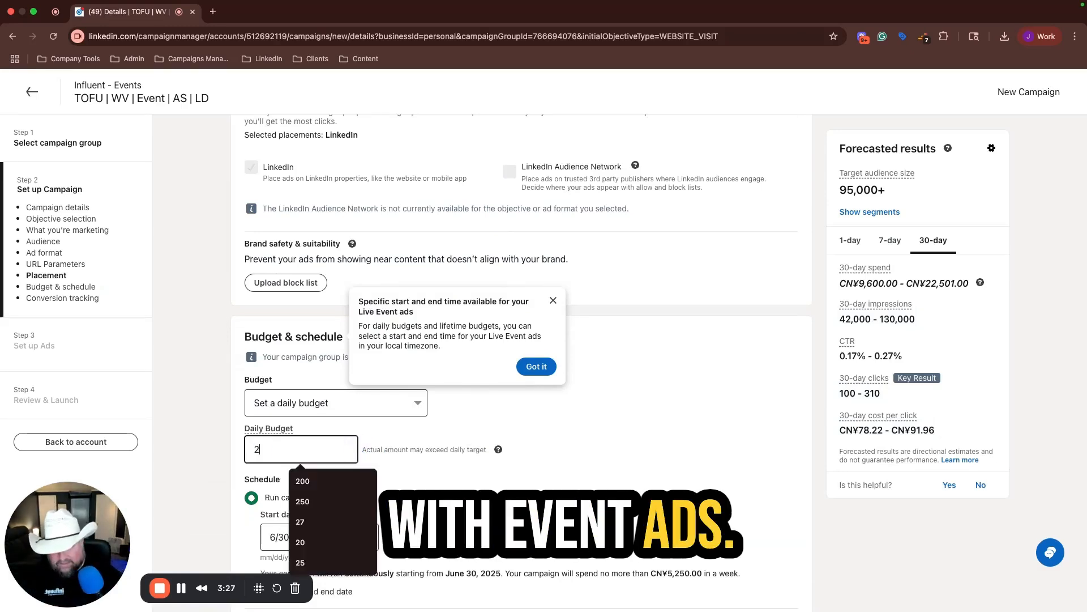
{"action": "type", "text": "250"}
{"action": "left_click", "coordinate": [563, 479]}
Step: Select every conversion for tracking except "Xmars Page View", and save the campaign settings to continue to ad setup
{"action": "scroll", "coordinate": [563, 480], "scroll_direction": "down", "scroll_amount": 4}
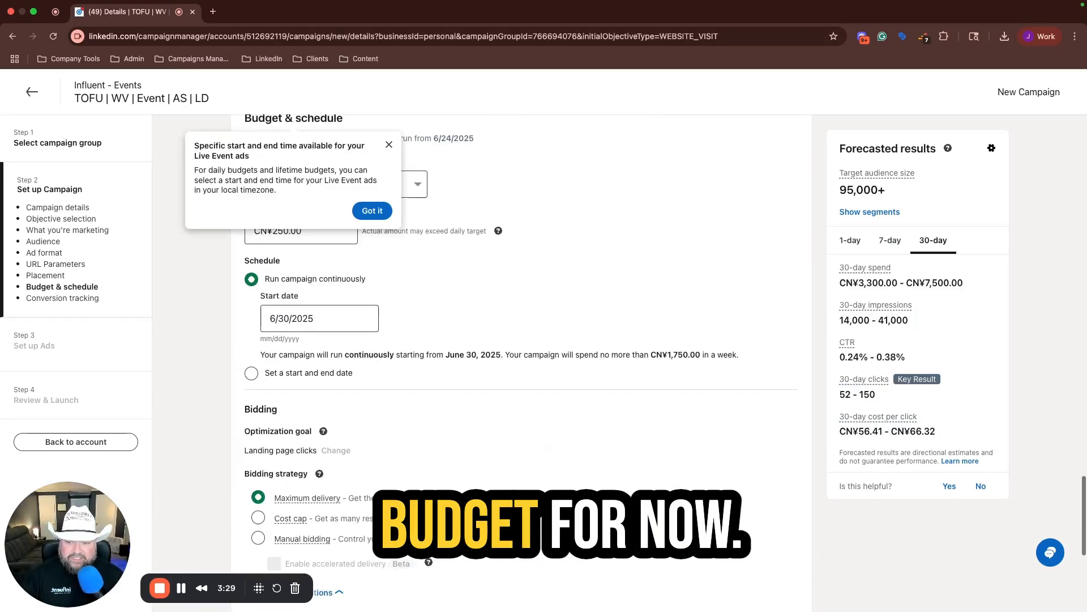
{"action": "scroll", "coordinate": [347, 442], "scroll_direction": "down", "scroll_amount": 3}
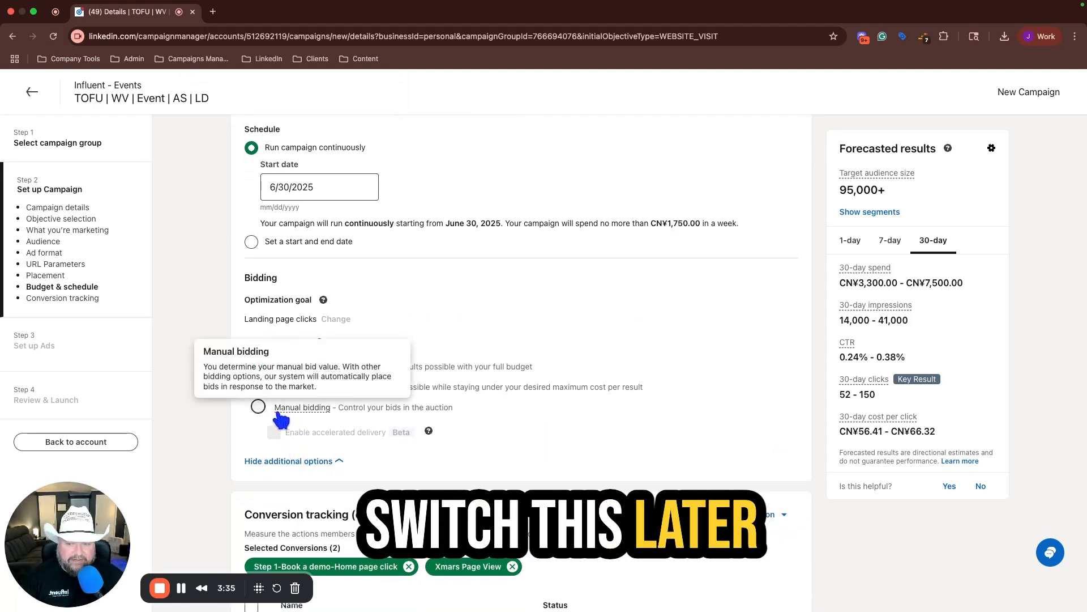
{"action": "scroll", "coordinate": [515, 443], "scroll_direction": "down", "scroll_amount": 3}
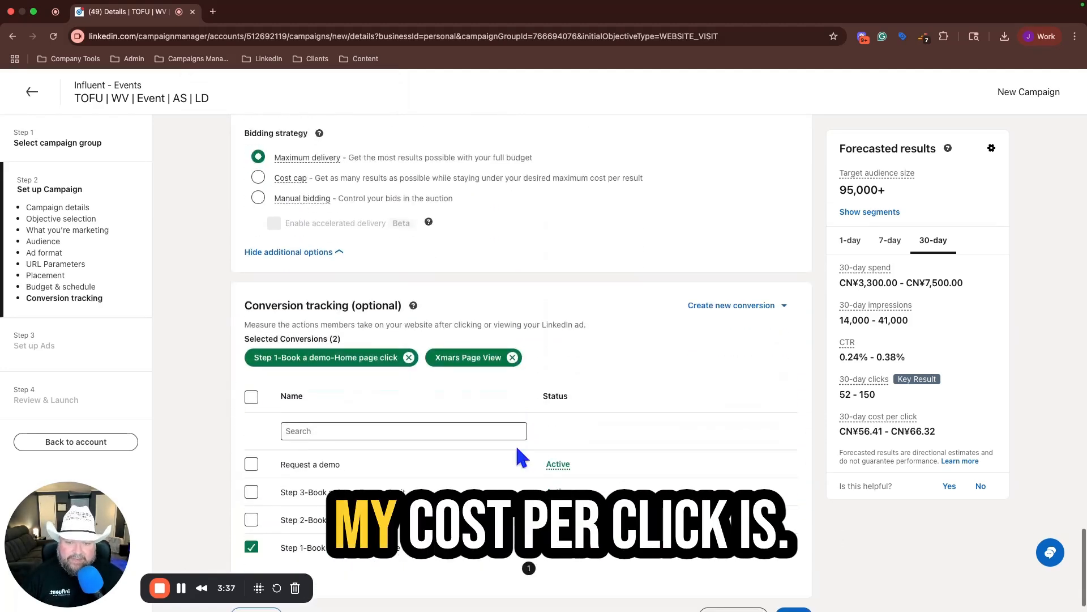
{"action": "left_click", "coordinate": [251, 370]}
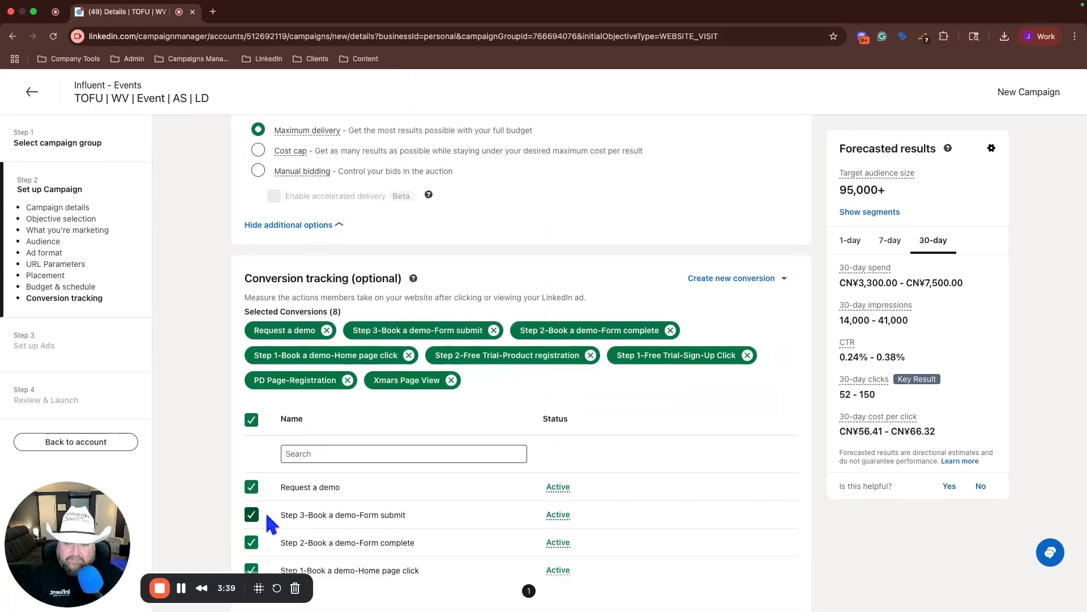
{"action": "scroll", "coordinate": [264, 510], "scroll_direction": "down", "scroll_amount": 5}
{"action": "left_click", "coordinate": [252, 508]}
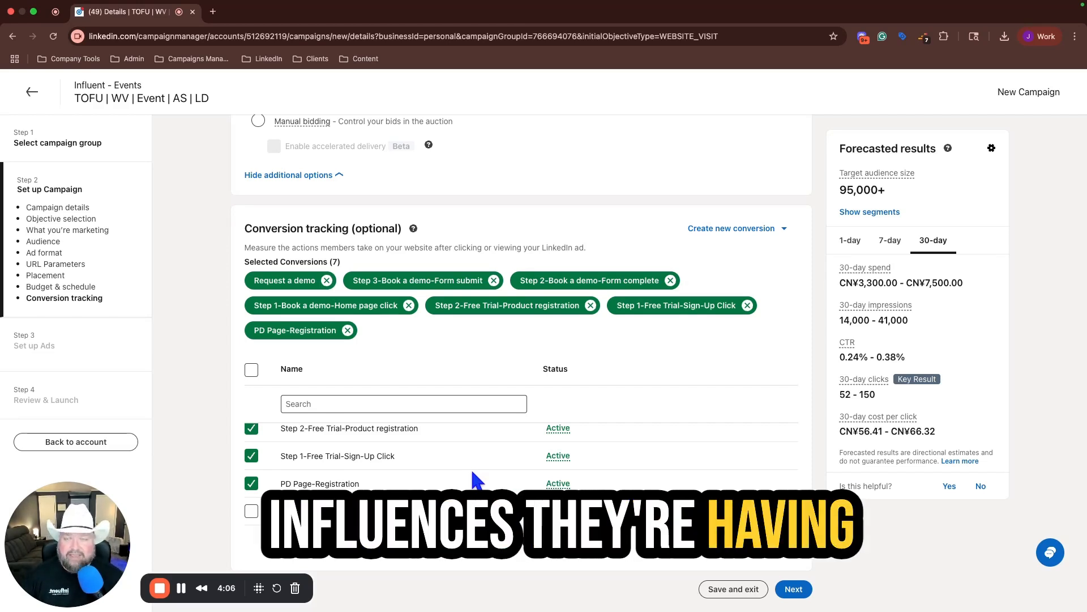
{"action": "left_click", "coordinate": [794, 589]}
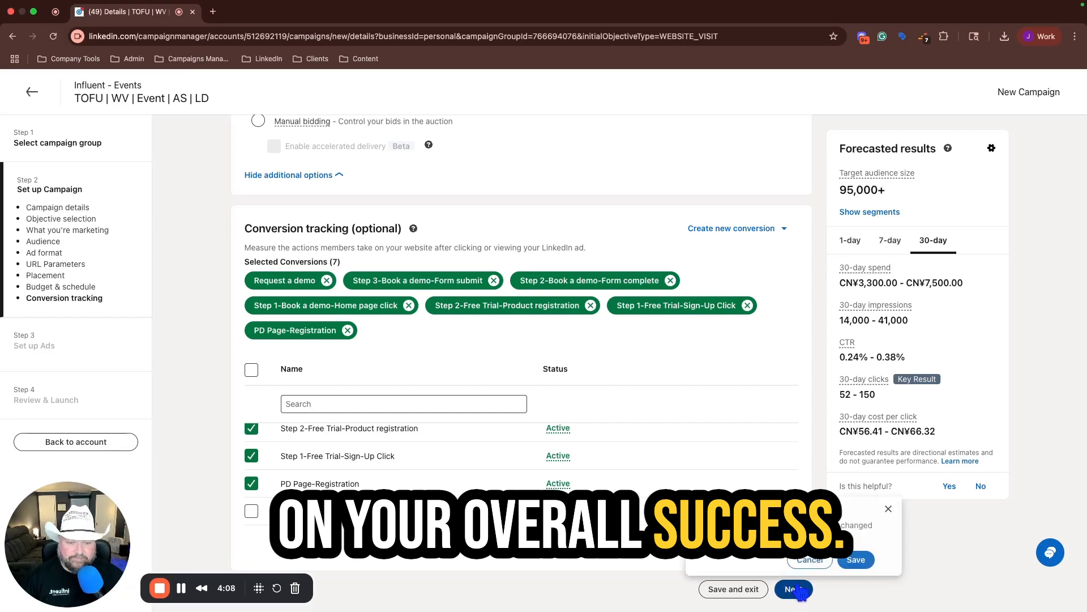
{"action": "left_click", "coordinate": [855, 559]}
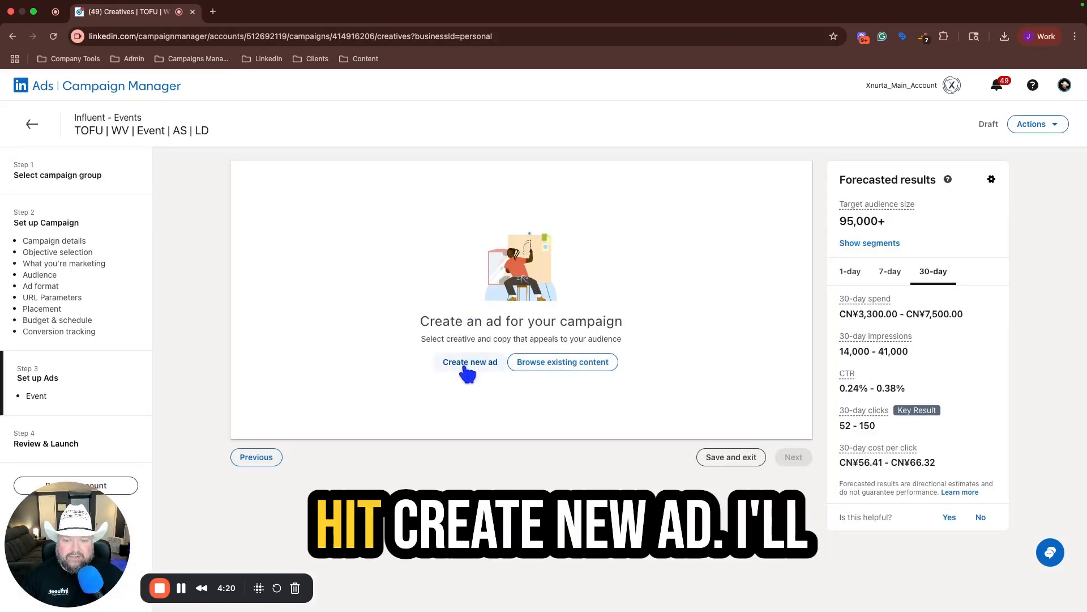
Step: Create "Event ad 1" for the Retail Media Rundown event with intro "Where Retail Media Spend Is Headed Next → Unpack H2 shifts in budget, strategy & measurement"
{"action": "left_click", "coordinate": [466, 365]}
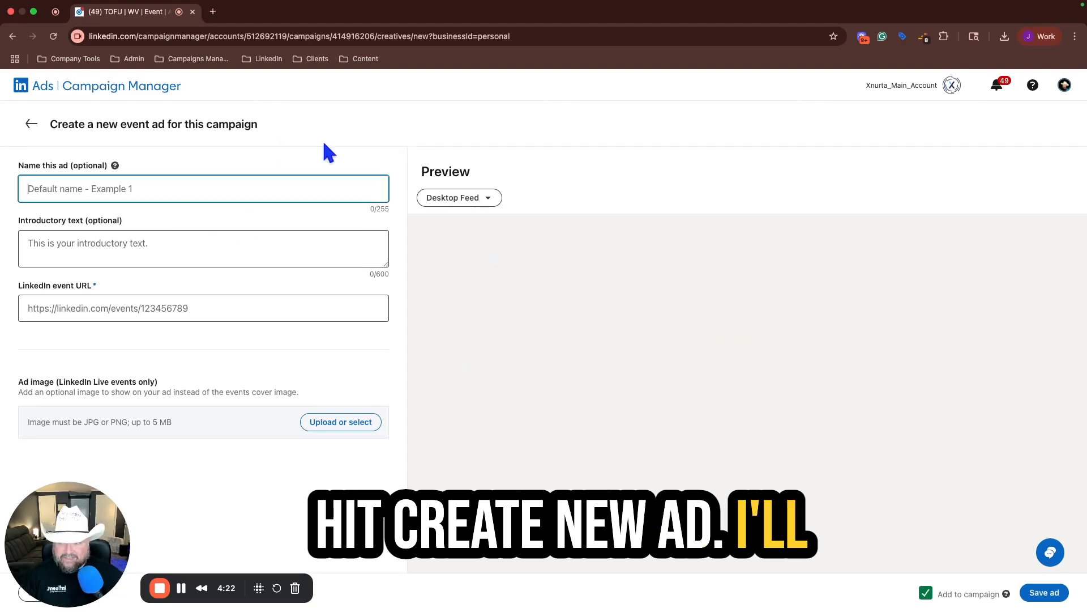
{"action": "type", "text": "Event ad 1"}
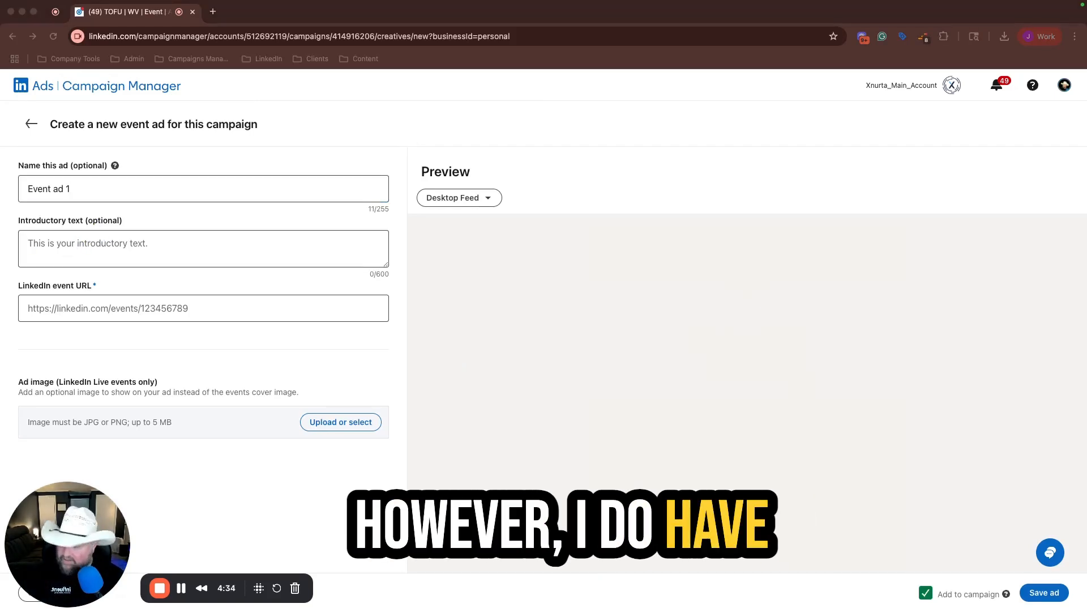
{"action": "left_click", "coordinate": [93, 238]}
{"action": "type", "text": "Where Retail Media Spend Is Headed Next → Unpack H2 shifts in budget, strategy & measurement"}
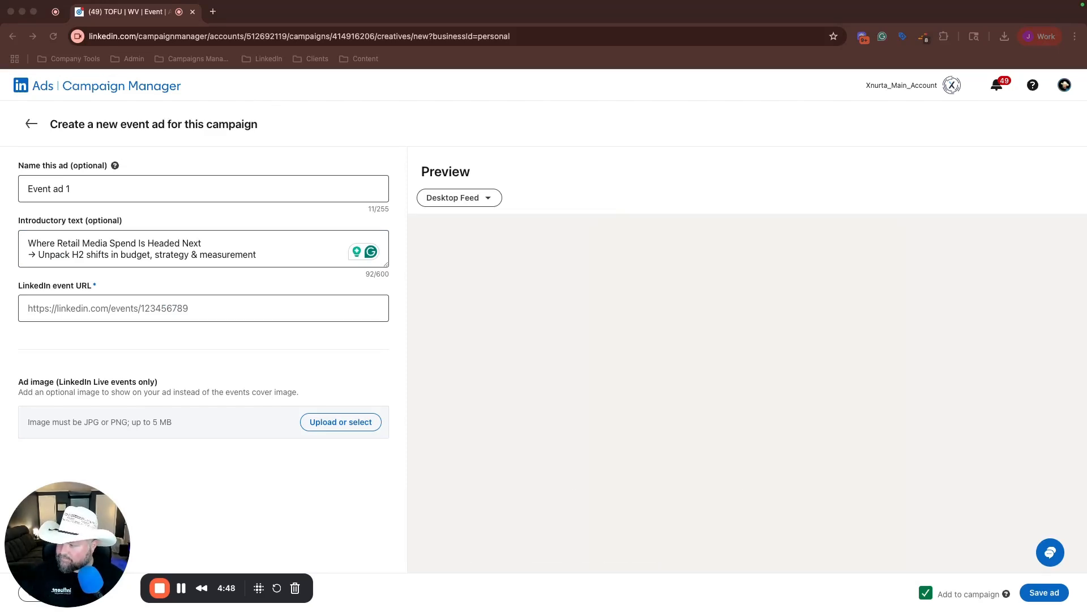
{"action": "left_click", "coordinate": [145, 308]}
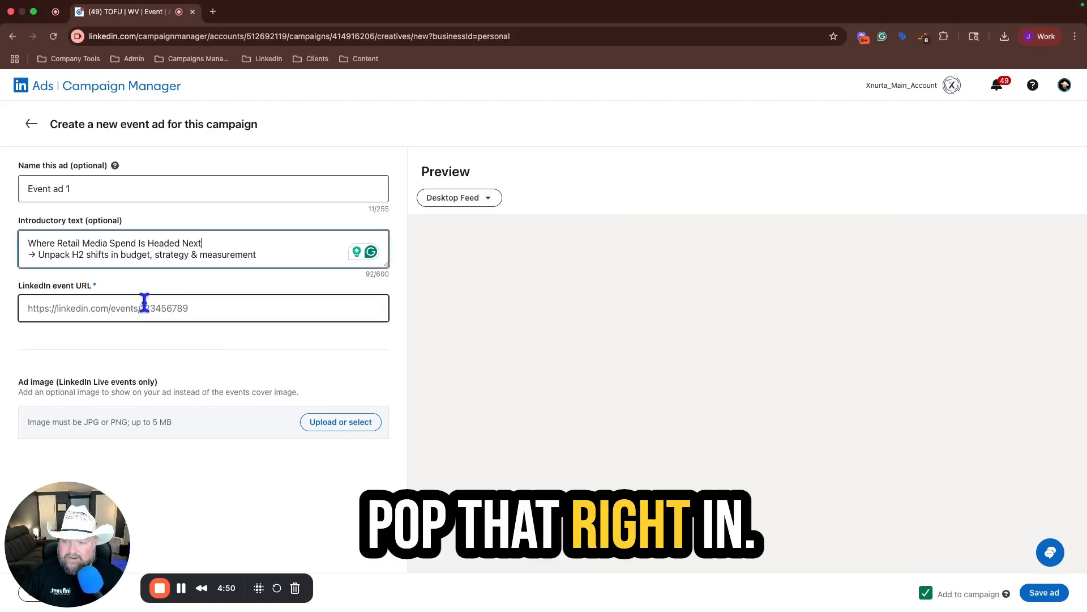
{"action": "key", "text": "super+v"}
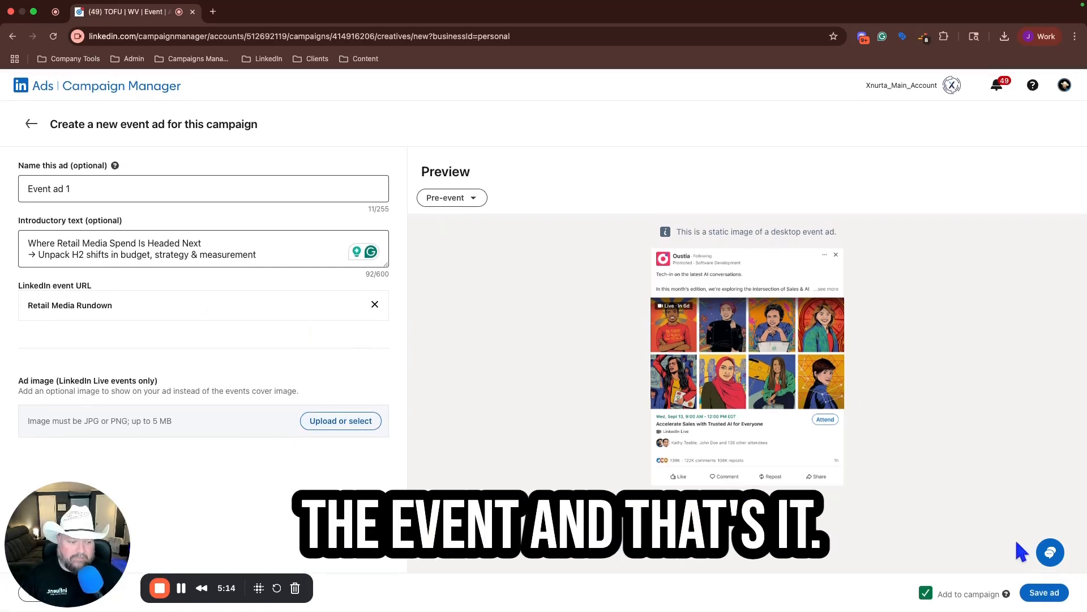
{"action": "left_click", "coordinate": [1044, 598]}
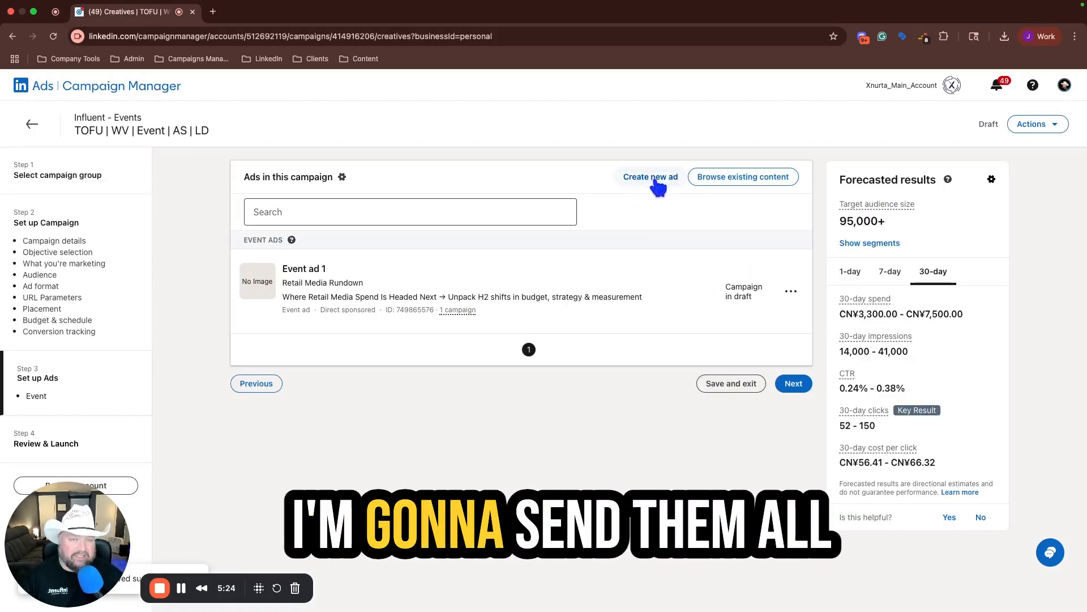
Step: Duplicate Event ad 1 with the introductory text "Retail Media's Next Wave: Strategy, Spend & Shifts → Join us live for what's changing—and what it means"
{"action": "left_click", "coordinate": [795, 299]}
{"action": "left_click", "coordinate": [737, 350]}
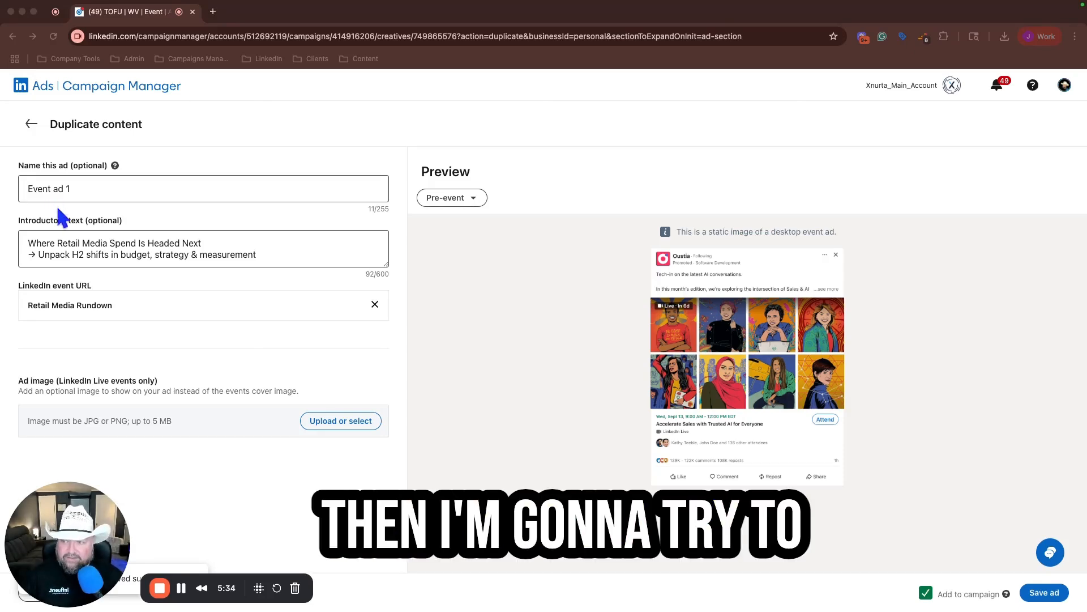
{"action": "triple_click", "coordinate": [72, 242]}
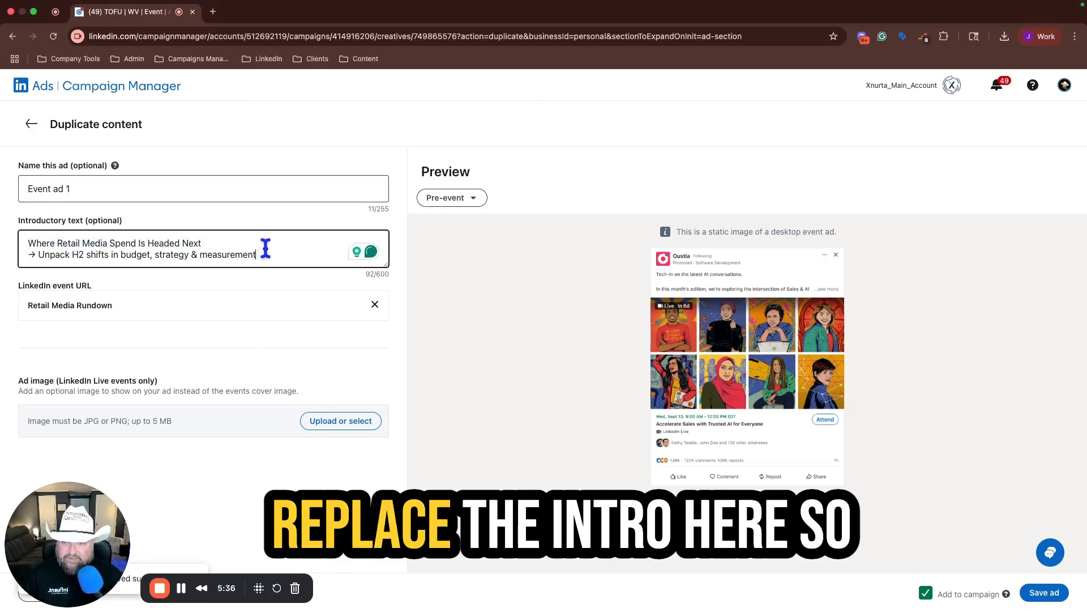
{"action": "left_click_drag", "start_coordinate": [262, 253], "coordinate": [23, 248]}
{"action": "type", "text": "Retail Media's Next Wave: Strategy, Spend & Shifts → Join us live for what’s changing—and what it means"}
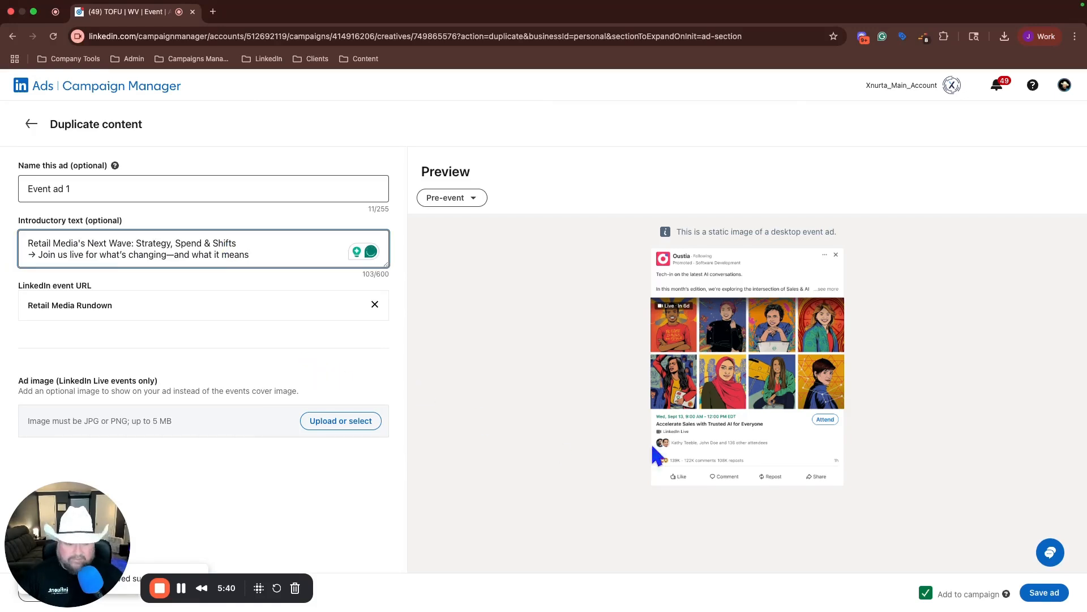
{"action": "left_click", "coordinate": [1042, 592]}
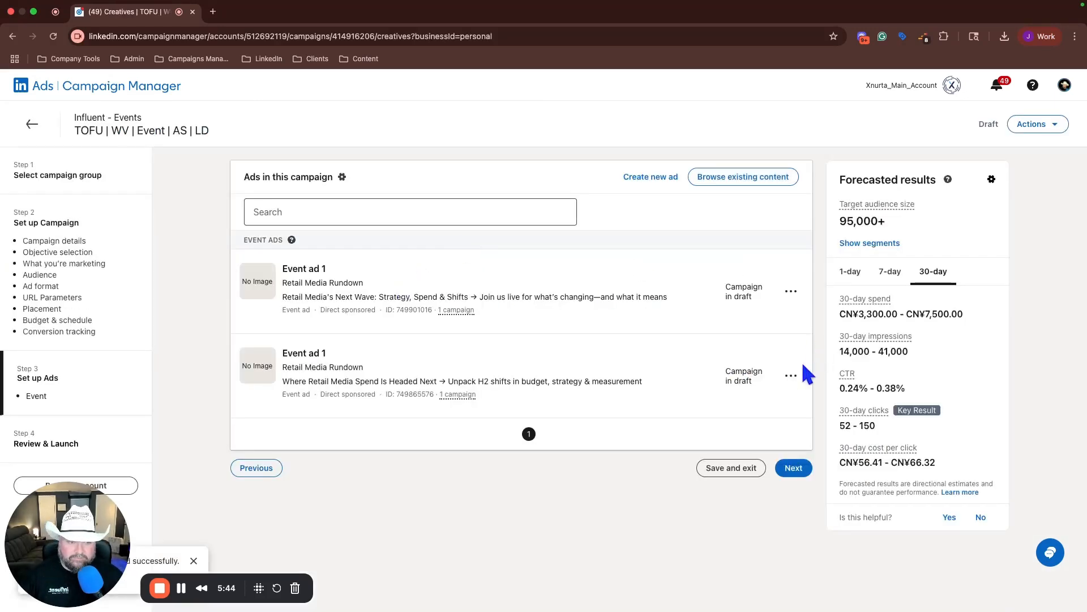
Step: Rename the duplicated ad with the "Retail Media's Next Wave" text as "Event ad 2" and save it
{"action": "left_click", "coordinate": [790, 292]}
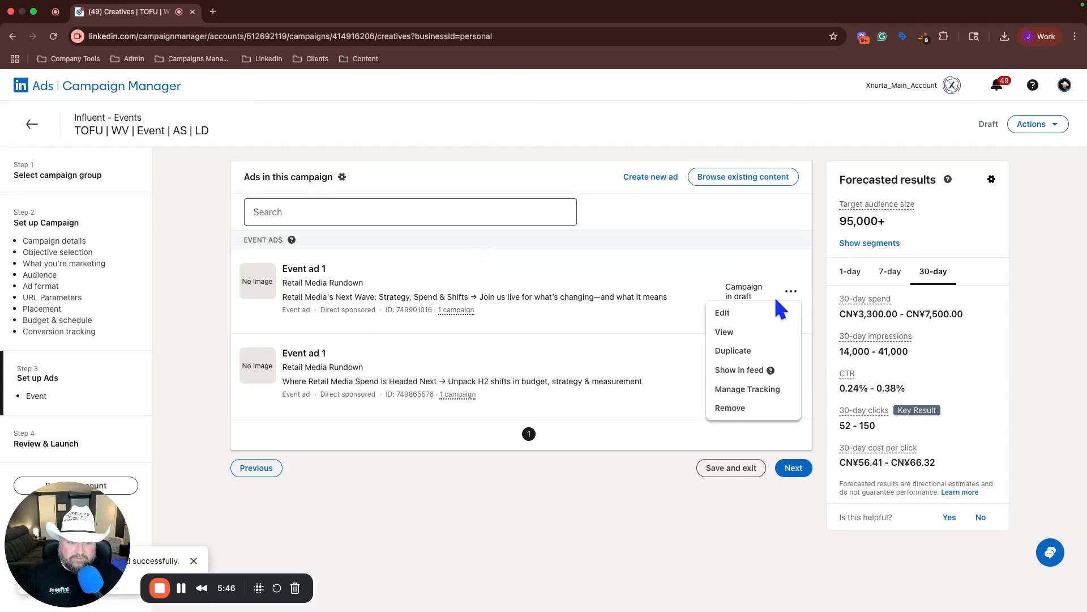
{"action": "left_click", "coordinate": [723, 315]}
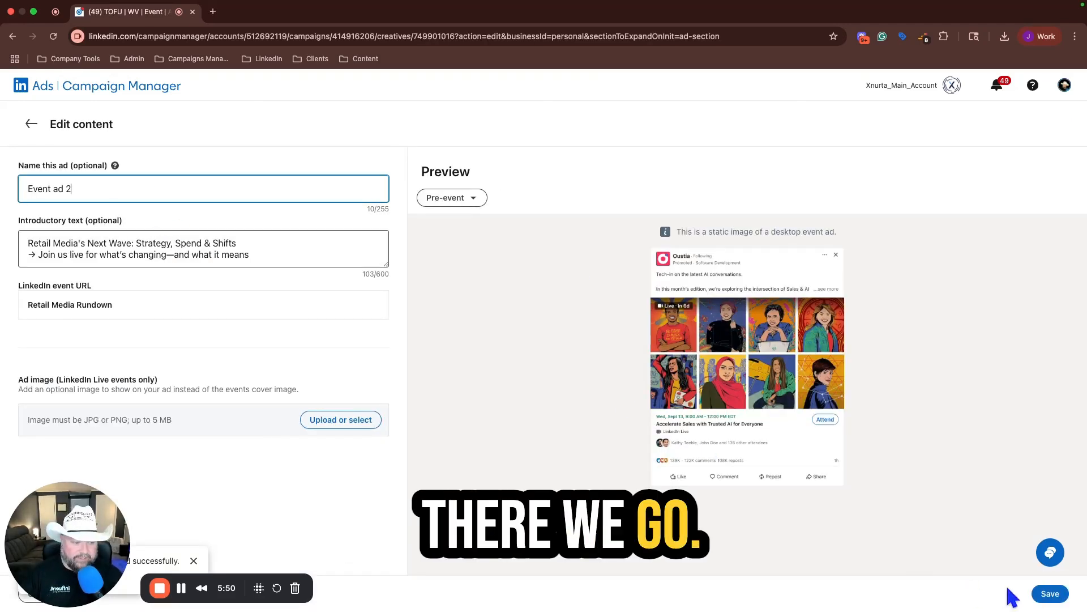
{"action": "left_click", "coordinate": [1050, 593]}
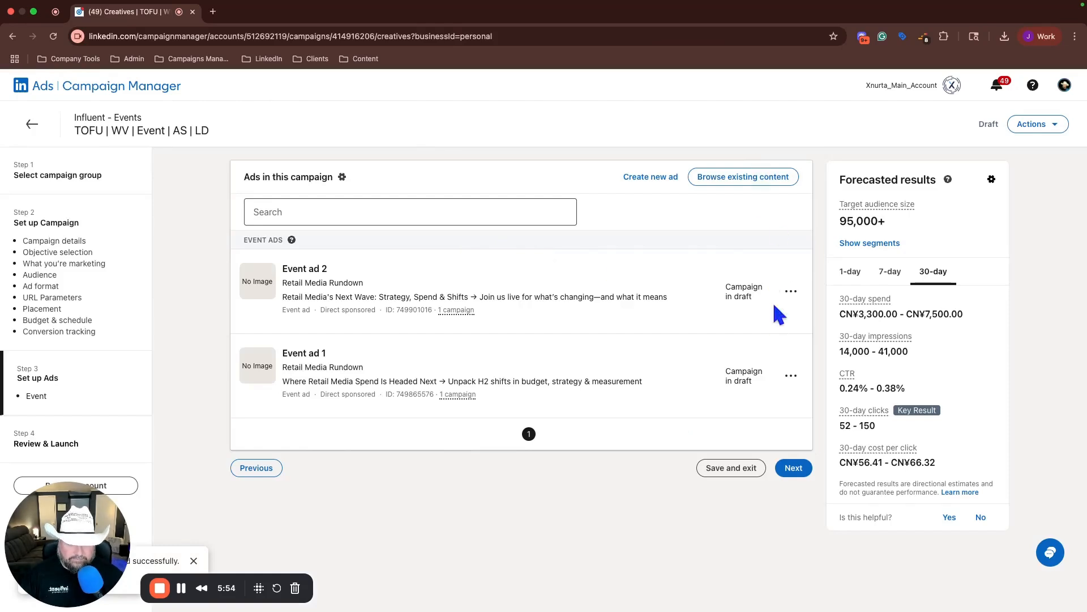
Step: Duplicate Event ad 2 within the campaign and save the copy as "Event ad 3"
{"action": "left_click", "coordinate": [790, 290]}
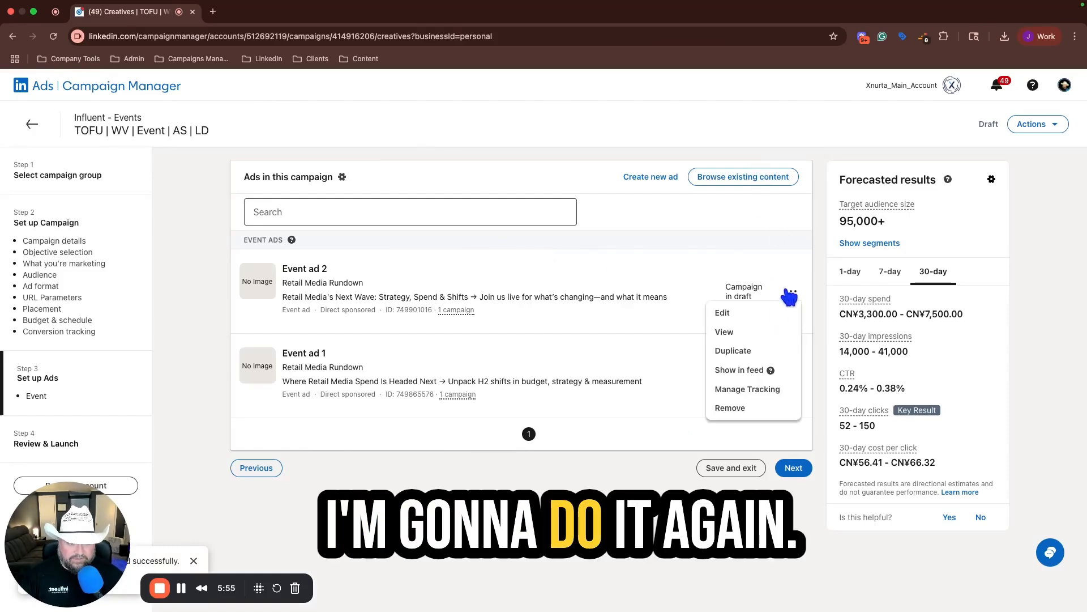
{"action": "left_click", "coordinate": [736, 350]}
{"action": "left_click", "coordinate": [170, 193]}
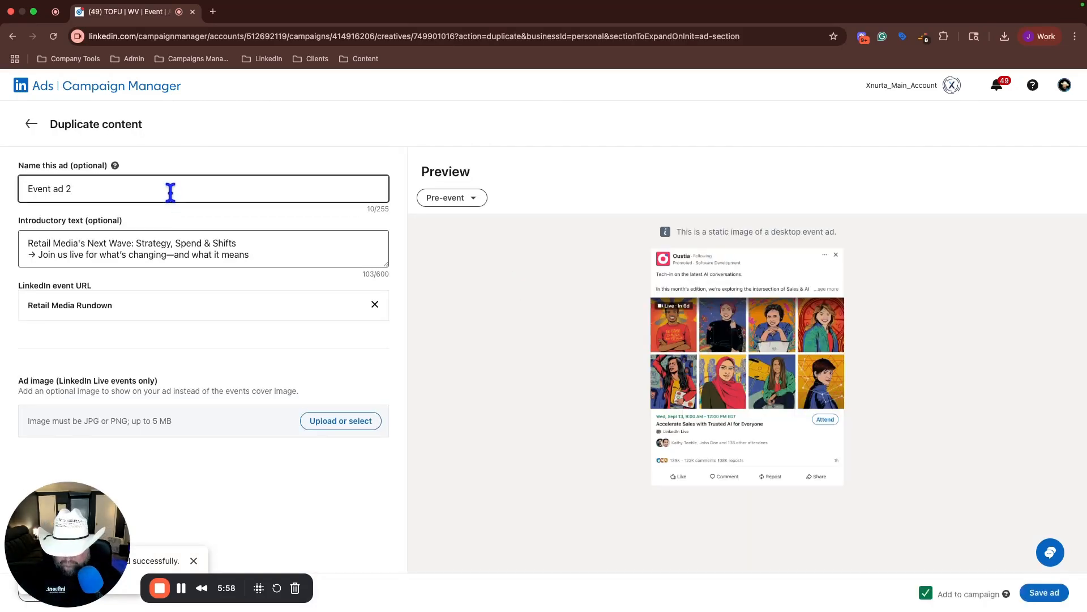
{"action": "type", "text": "3"}
{"action": "left_click", "coordinate": [1045, 593]}
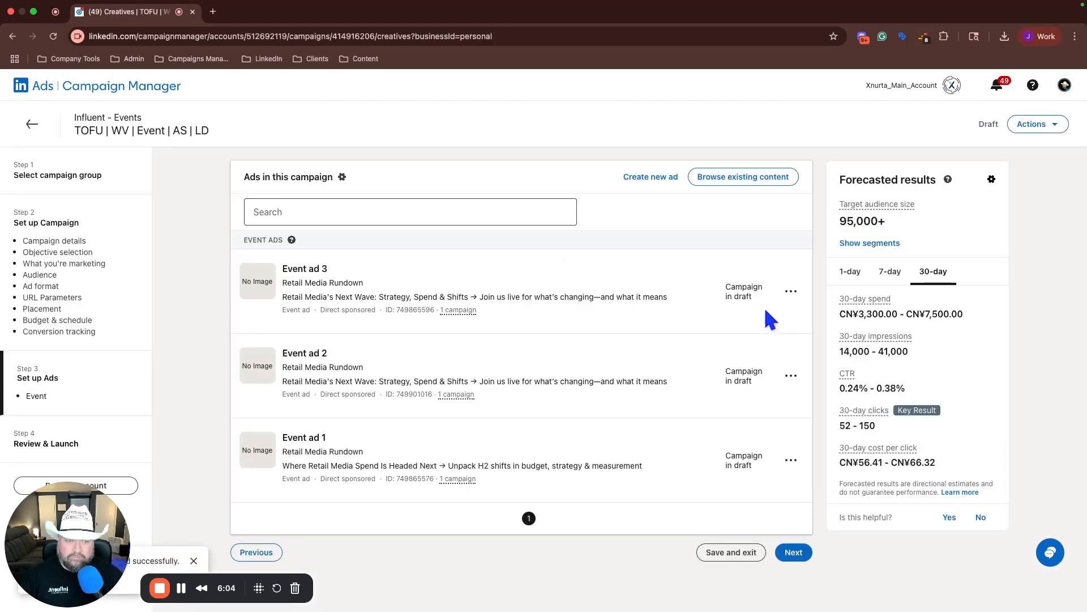
Step: Replace Event ad 3's introductory text with "Is Upper Funnel Getting Squeezed Out? → Let's talk budgets, maturity, and media moves" and save it
{"action": "left_click", "coordinate": [791, 290]}
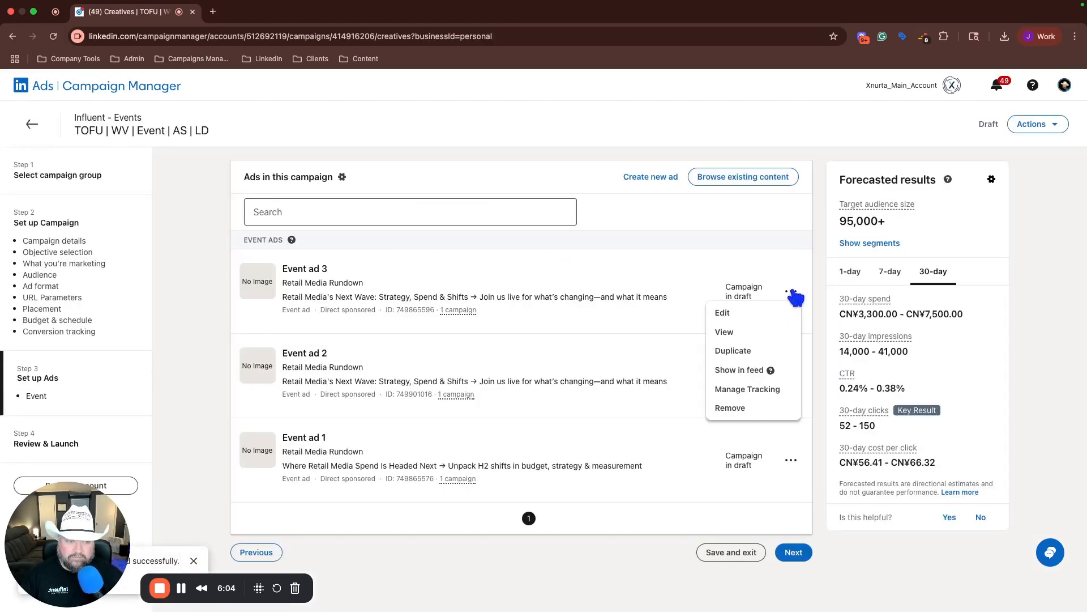
{"action": "left_click", "coordinate": [720, 310]}
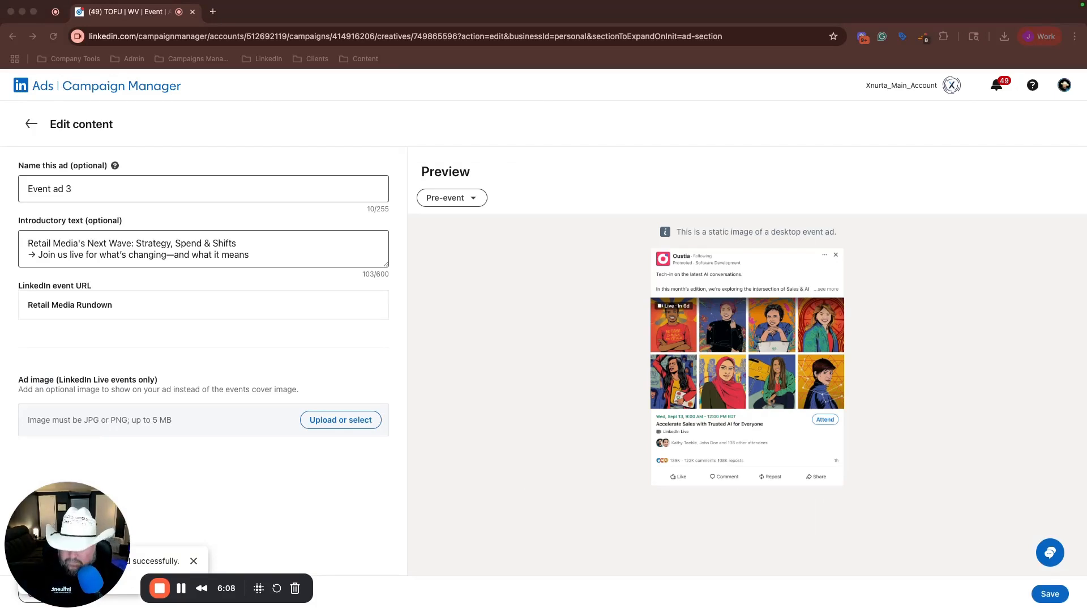
{"action": "left_click", "coordinate": [107, 243]}
{"action": "triple_click", "coordinate": [107, 243]}
{"action": "left_click_drag", "start_coordinate": [250, 255], "coordinate": [12, 245]}
{"action": "type", "text": "Is Upper Funnel Getting Squeezed Out? → Let’s talk budgets, maturity, and media moves"}
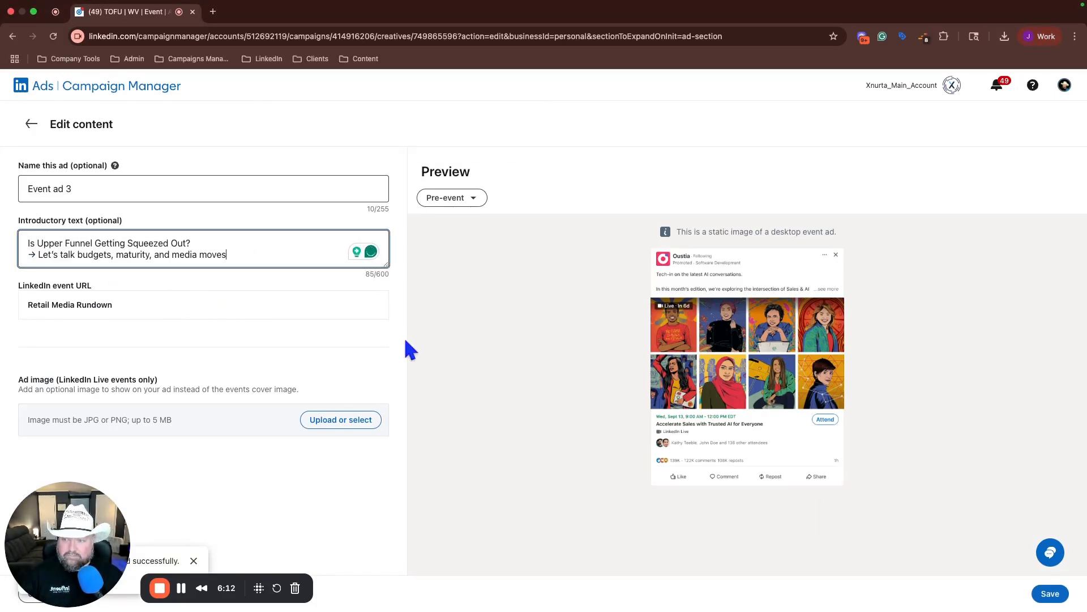
{"action": "left_click", "coordinate": [1052, 600]}
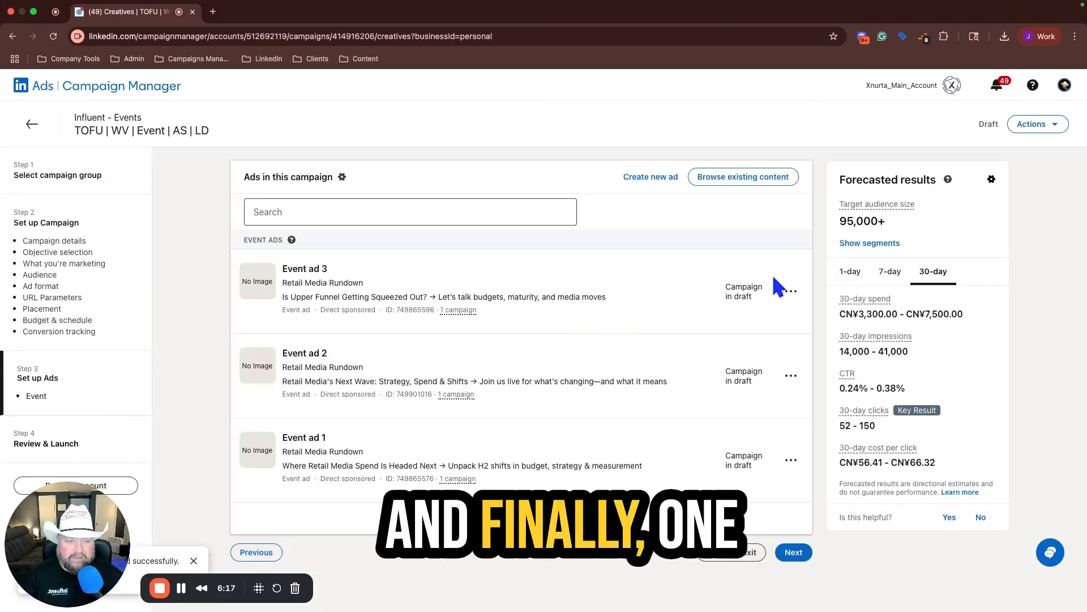
Step: Duplicate Event ad 3 as "Event ad 4" with intro "Retail Media Rundown: What You Need to Know Now → Live insights on where brands are placing bets"
{"action": "left_click", "coordinate": [791, 296]}
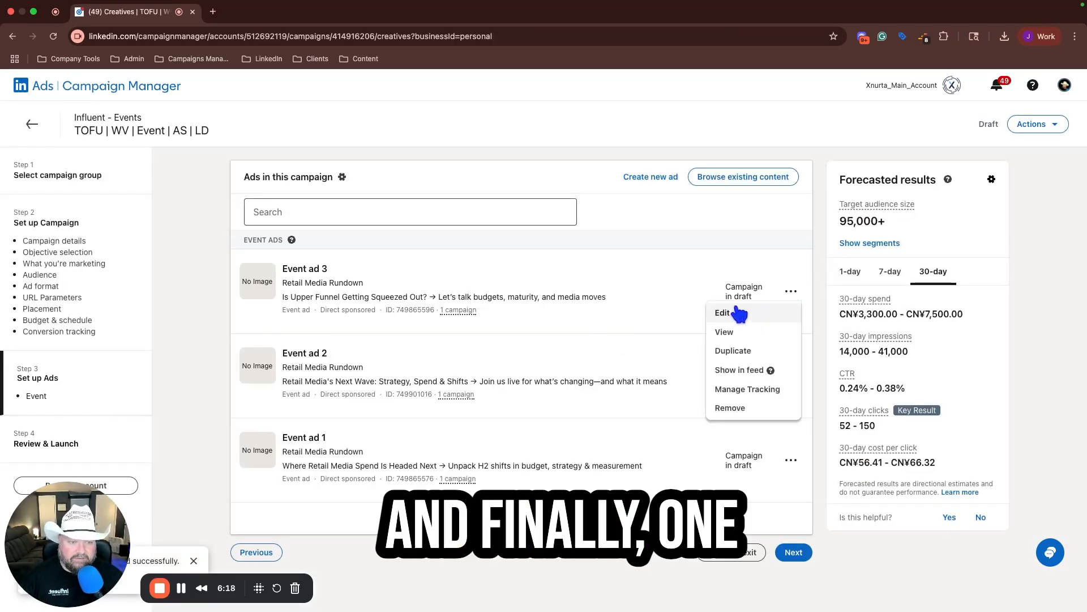
{"action": "left_click", "coordinate": [732, 350]}
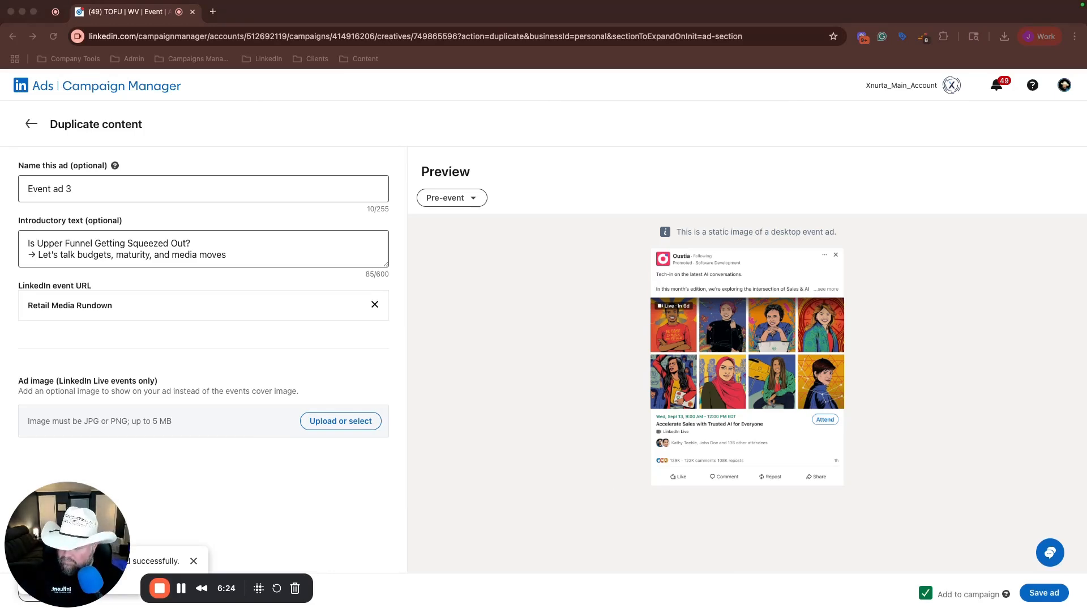
{"action": "left_click", "coordinate": [236, 249]}
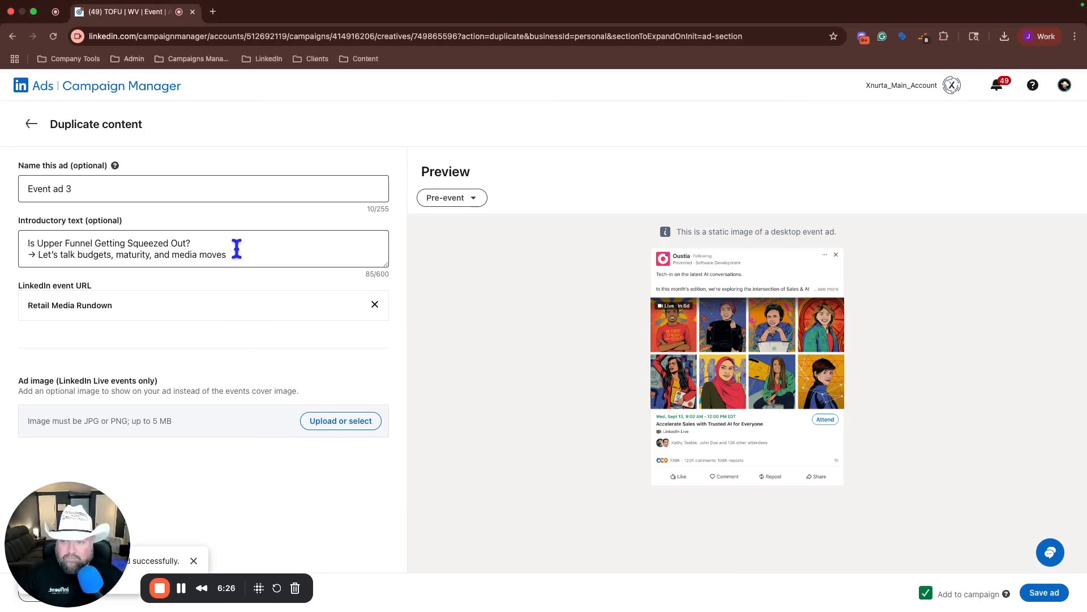
{"action": "left_click_drag", "start_coordinate": [236, 250], "coordinate": [32, 243]}
{"action": "type", "text": "Retail Media Rundown: What You Need to Know Now → Live insights on where brands are placing bets"}
{"action": "left_click", "coordinate": [77, 189]}
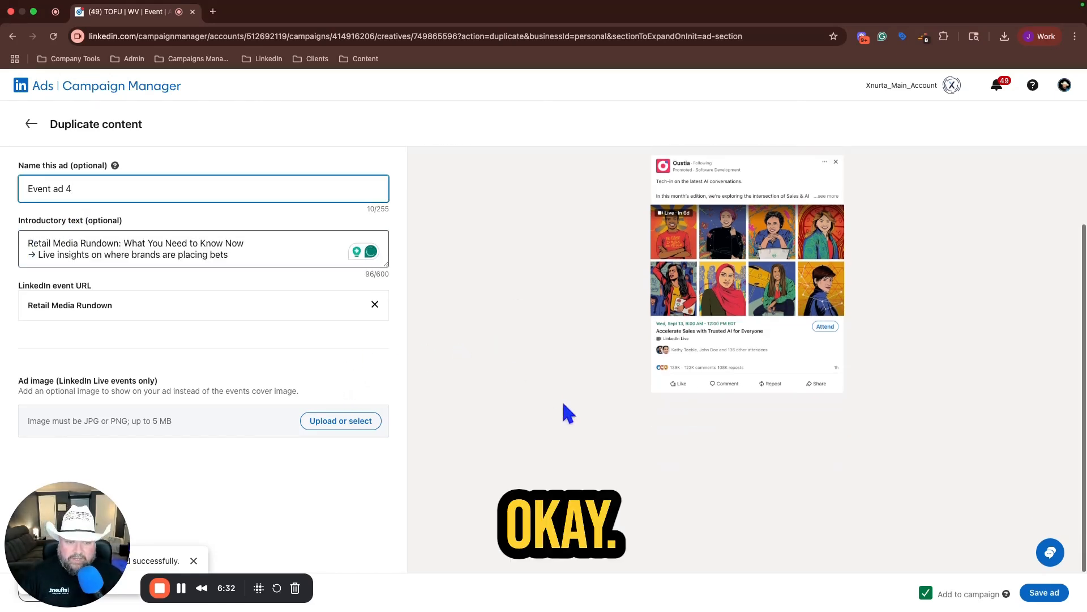
{"action": "left_click", "coordinate": [1043, 594]}
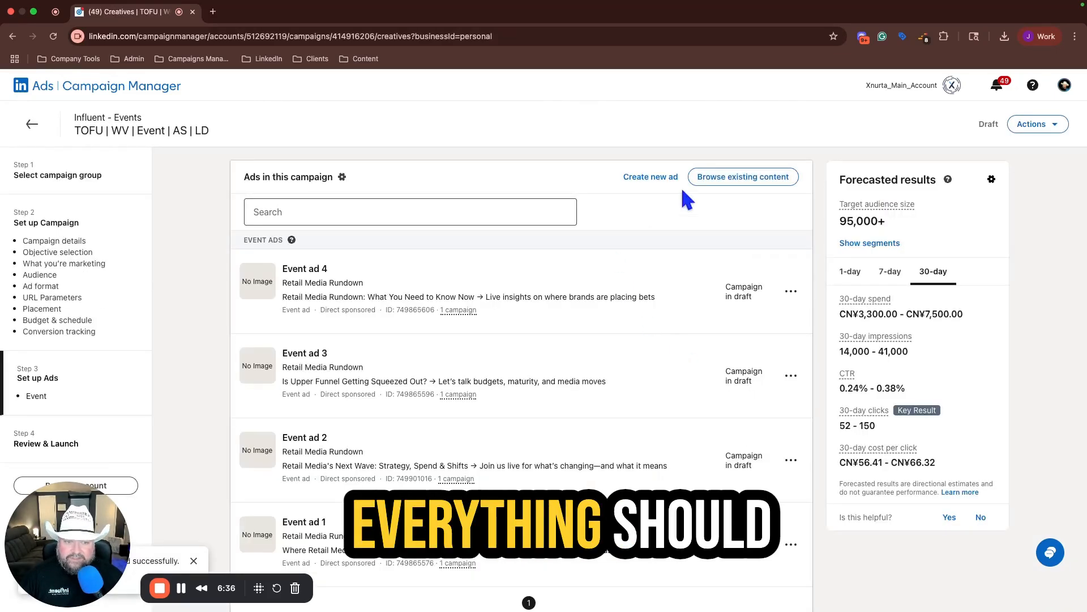
Step: Review the campaign's settings, conversions and four Event ads, launch the campaign, and return to the campaign list
{"action": "scroll", "coordinate": [698, 412], "scroll_direction": "down", "scroll_amount": 1}
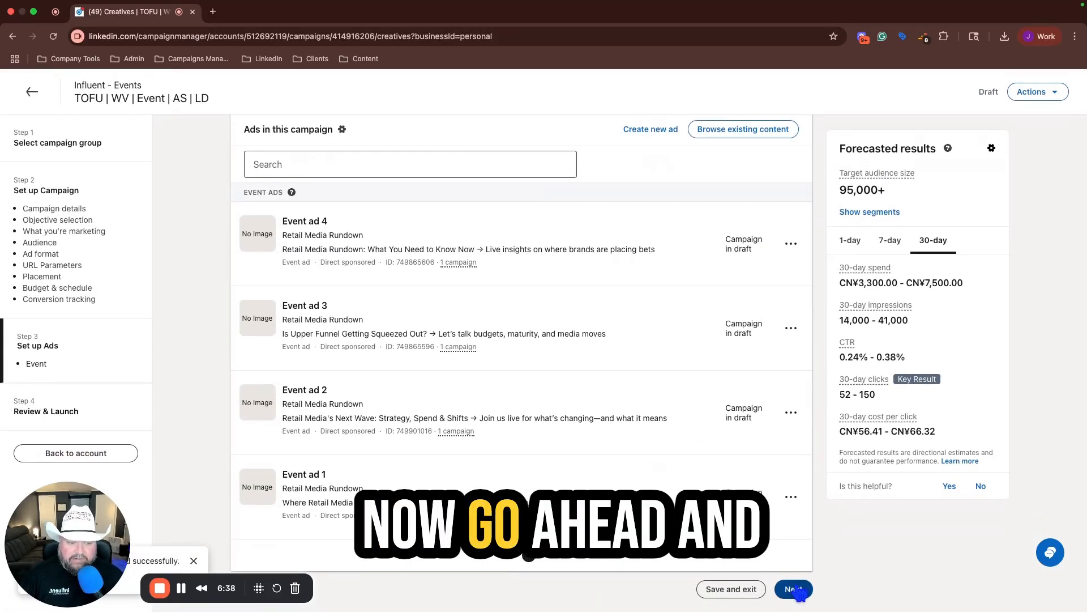
{"action": "left_click", "coordinate": [793, 589]}
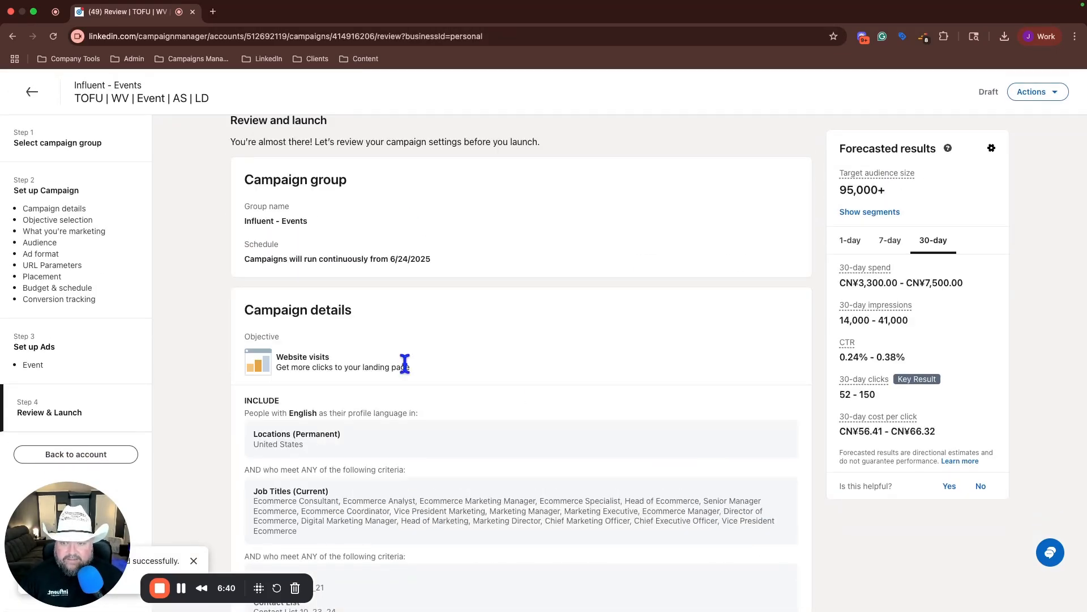
{"action": "scroll", "coordinate": [404, 363], "scroll_direction": "down", "scroll_amount": 5}
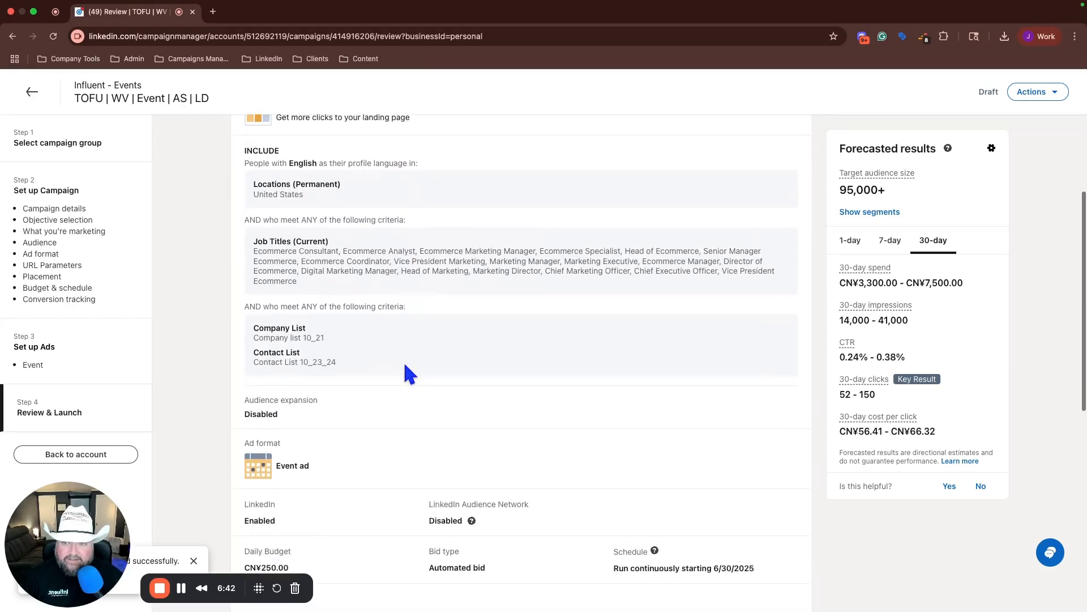
{"action": "scroll", "coordinate": [406, 365], "scroll_direction": "down", "scroll_amount": 5}
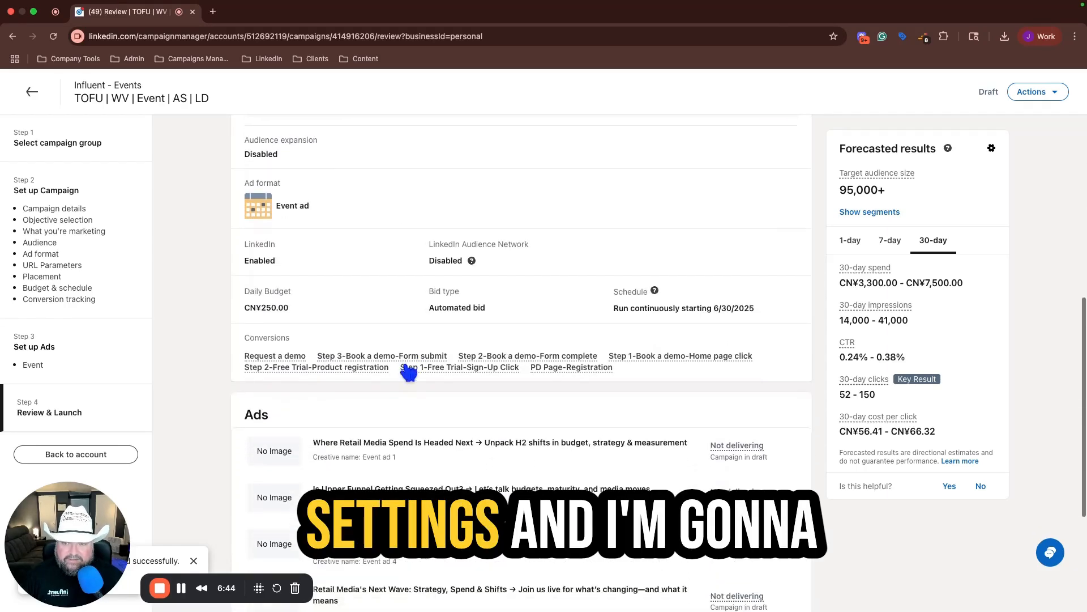
{"action": "scroll", "coordinate": [408, 371], "scroll_direction": "down", "scroll_amount": 5}
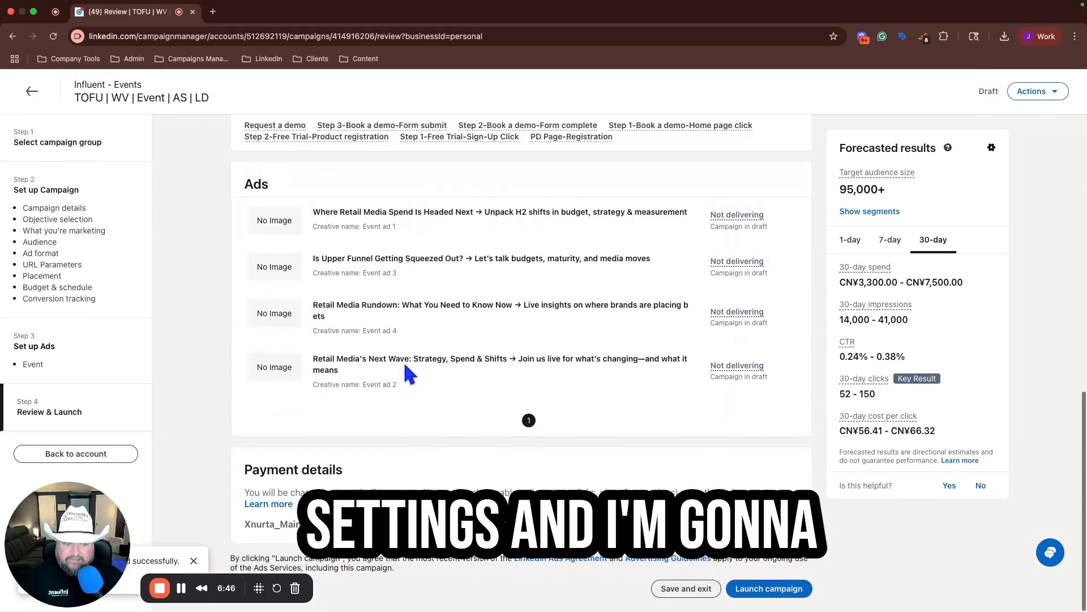
{"action": "left_click", "coordinate": [769, 587]}
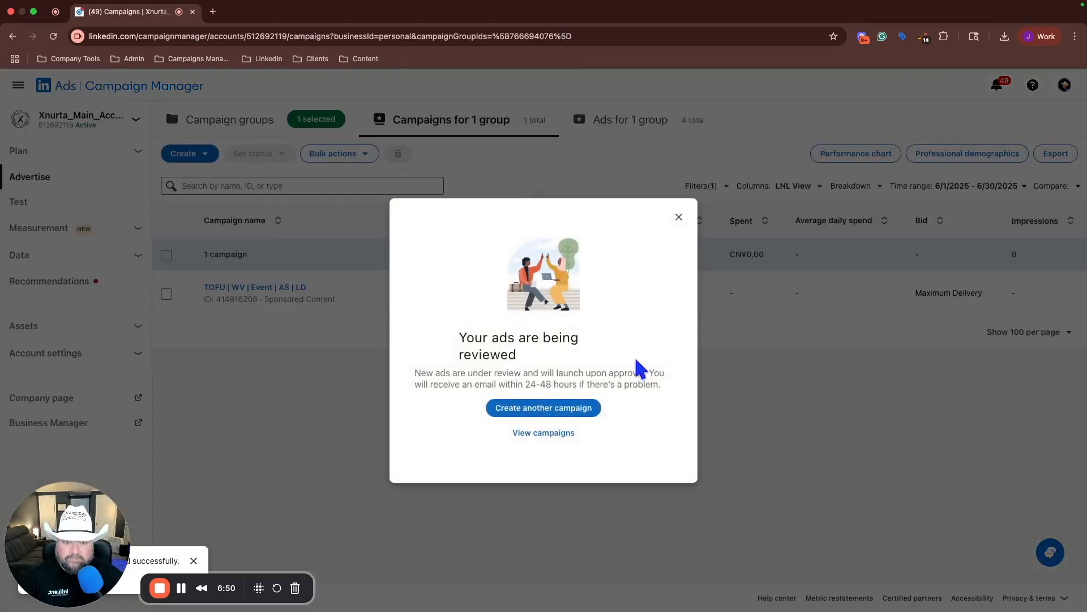
{"action": "left_click", "coordinate": [569, 434]}
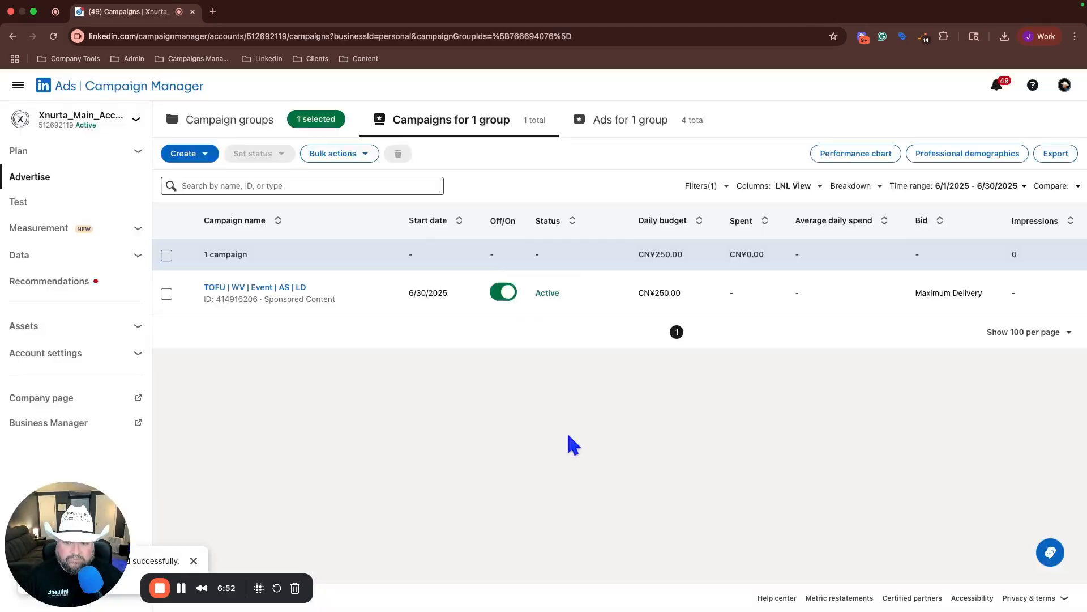
Step: Rename the launched campaign "TOFU | WV | Event | 95K | 6.30.25" and save and exit its setup
{"action": "mouse_move", "coordinate": [300, 296]}
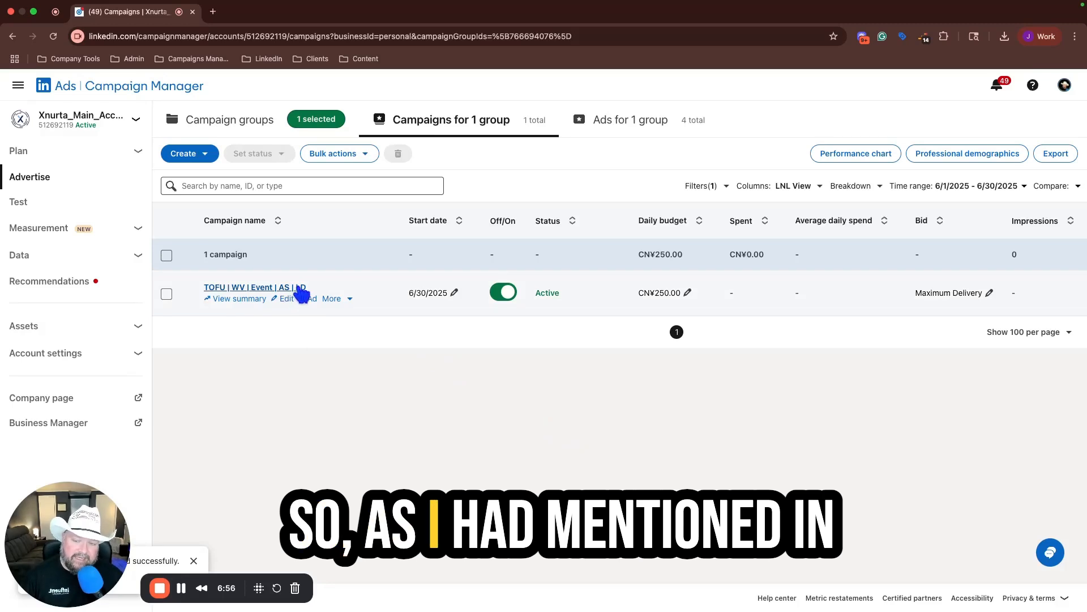
{"action": "left_click", "coordinate": [349, 301]}
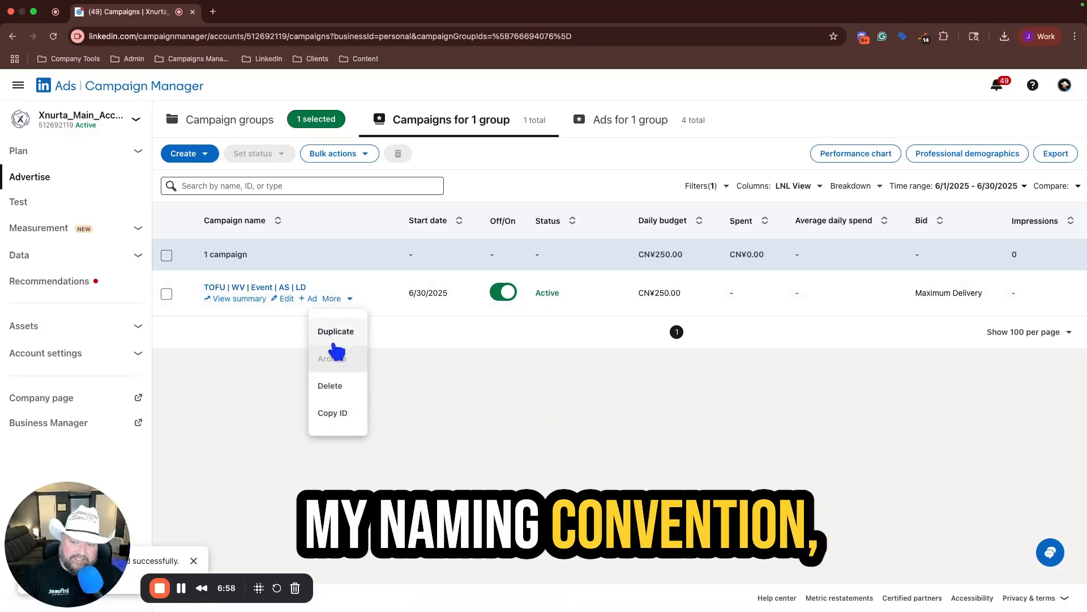
{"action": "left_click", "coordinate": [285, 298]}
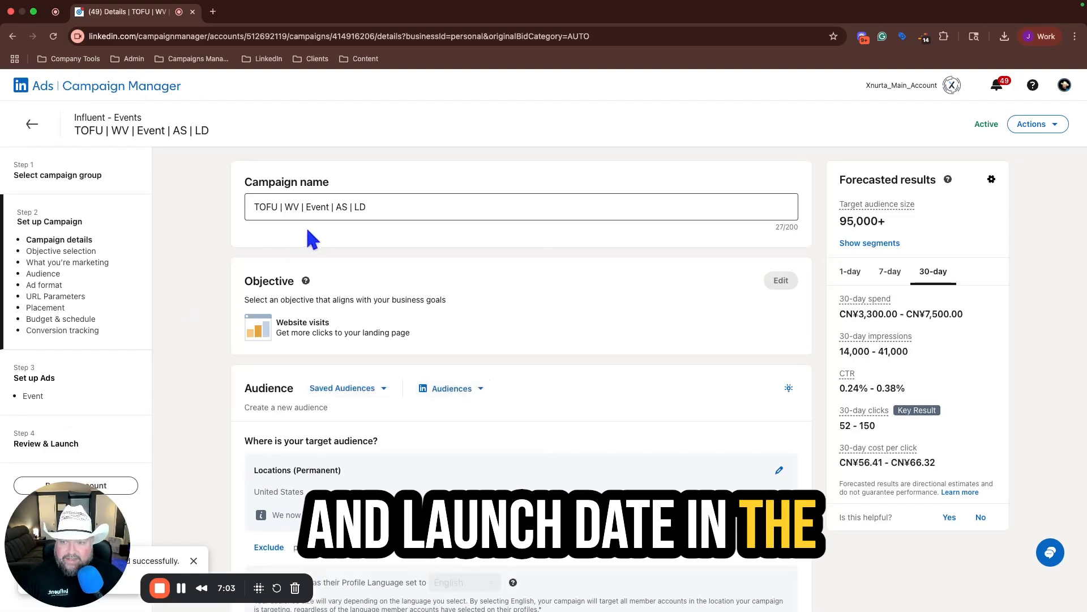
{"action": "left_click", "coordinate": [355, 207]}
{"action": "key", "text": "BackSpace"}
{"action": "key", "text": "BackSpace"}
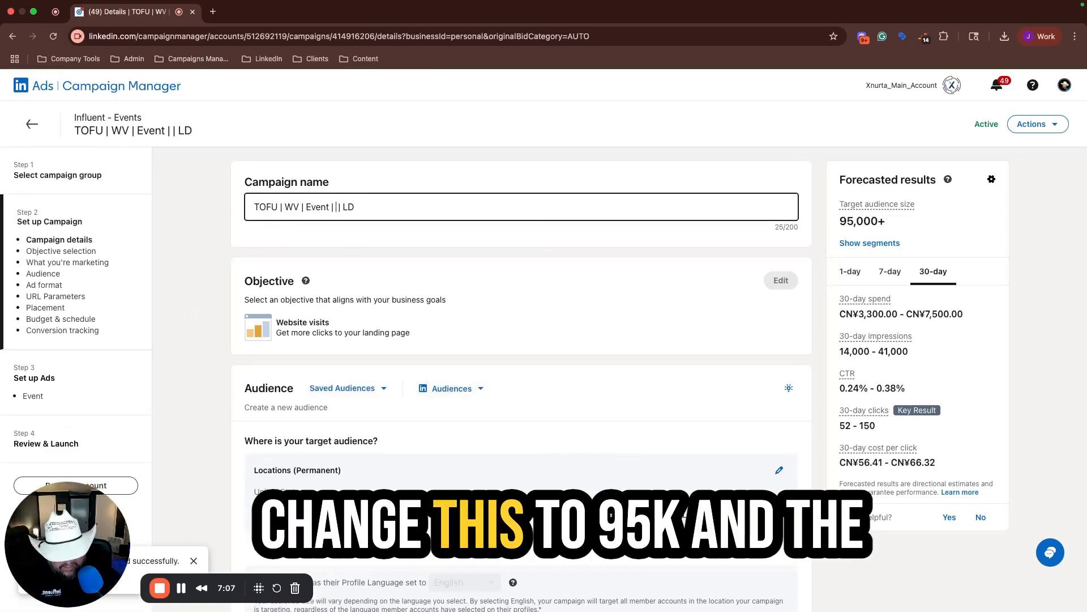
{"action": "type", "text": "95K"}
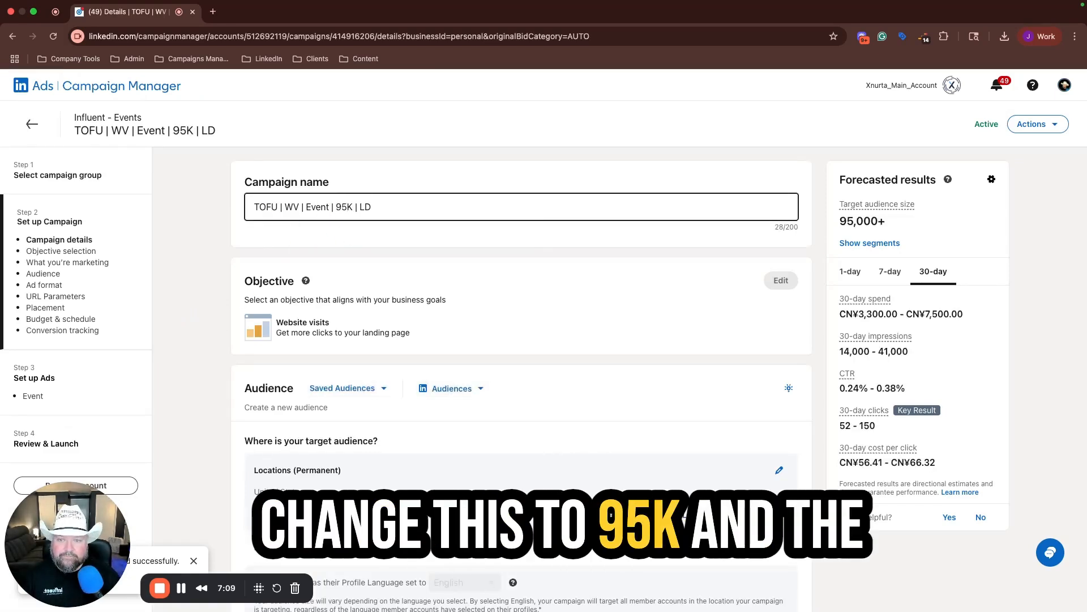
{"action": "key", "text": "Delete"}
{"action": "type", "text": "6"}
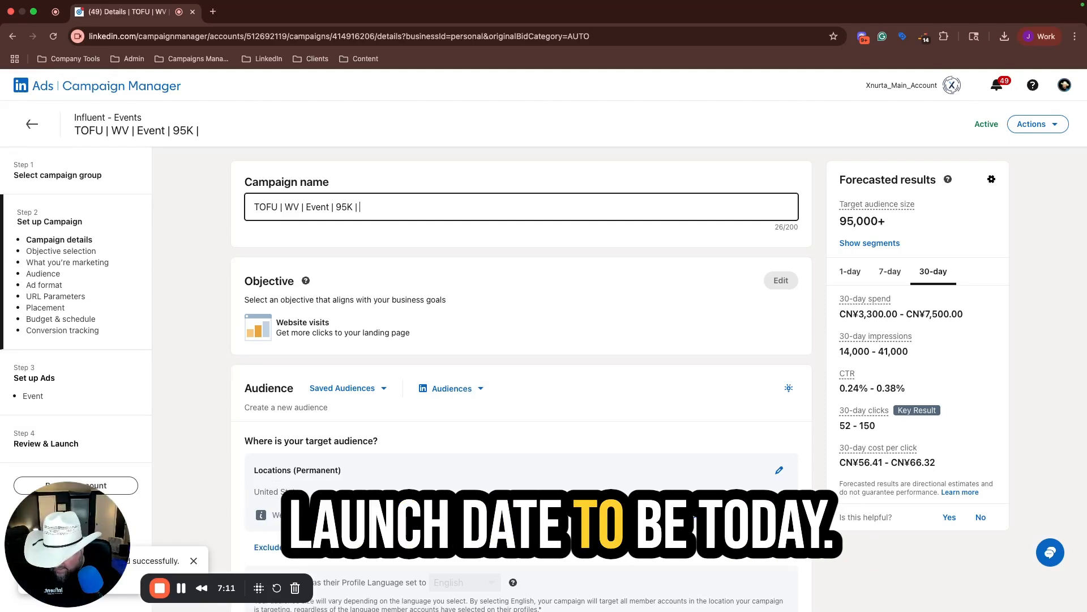
{"action": "type", "text": ".30.25"}
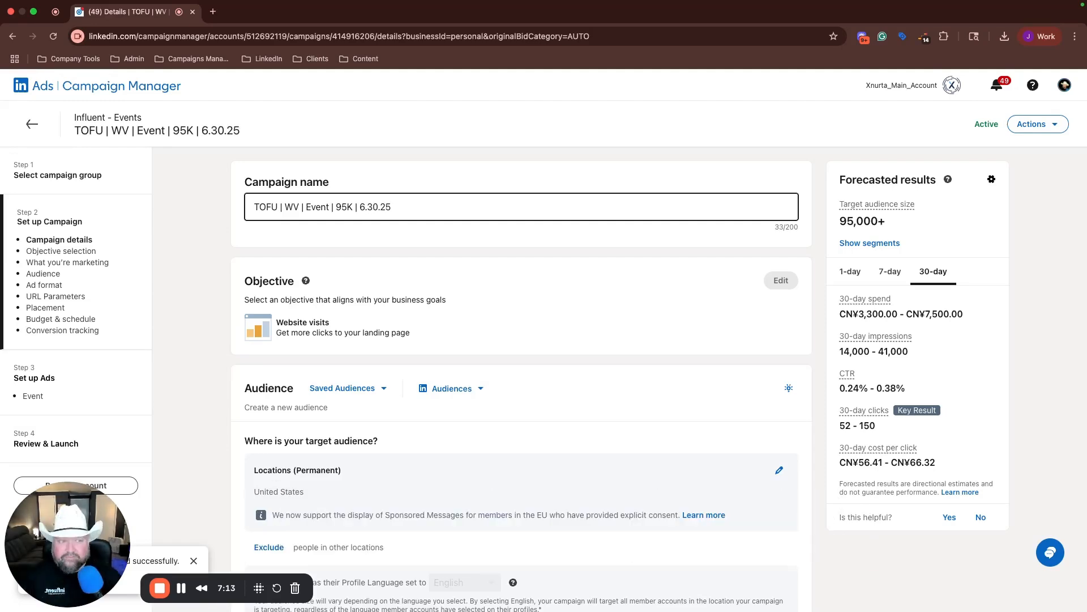
{"action": "left_click", "coordinate": [495, 184]}
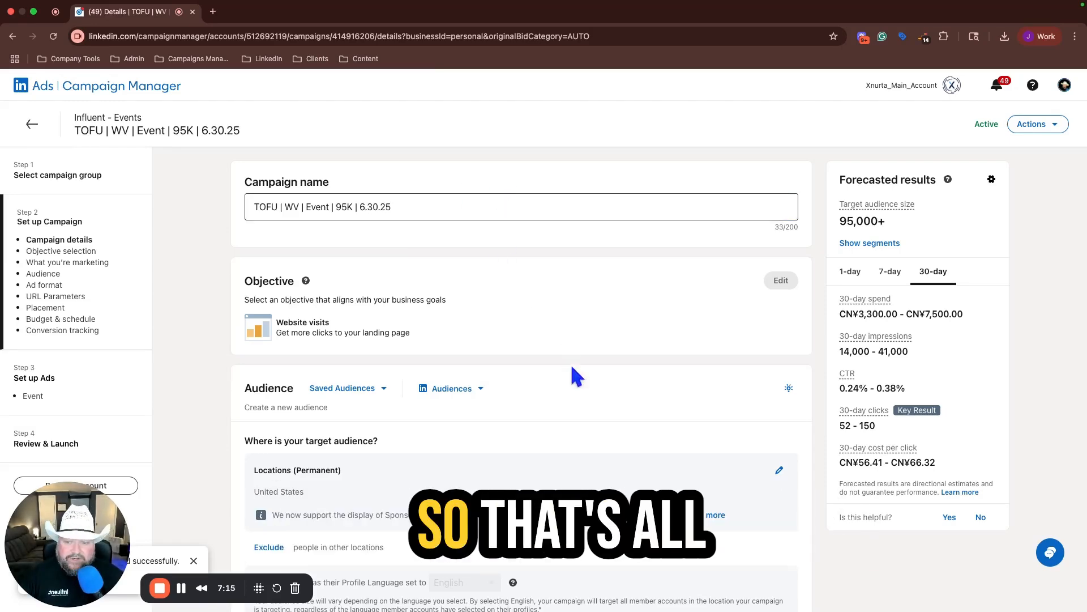
{"action": "scroll", "coordinate": [575, 391], "scroll_direction": "down", "scroll_amount": 20}
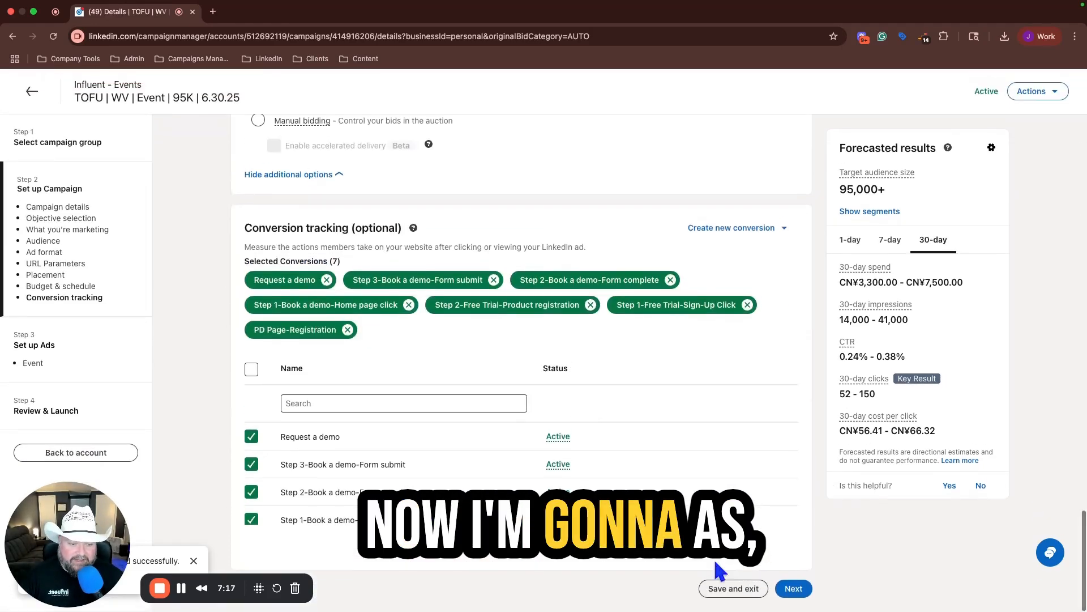
{"action": "left_click", "coordinate": [731, 588]}
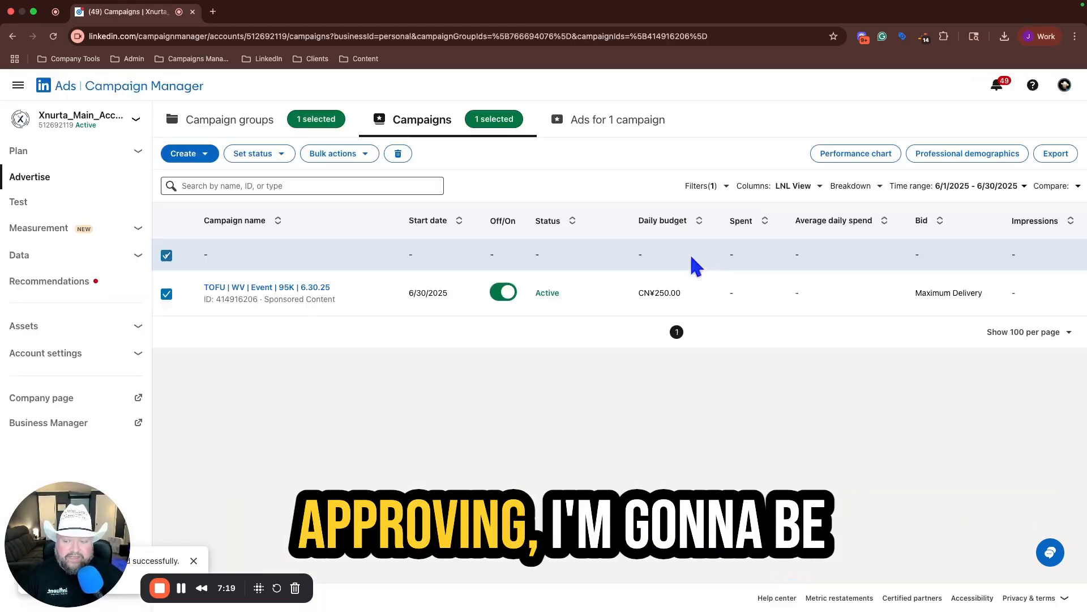